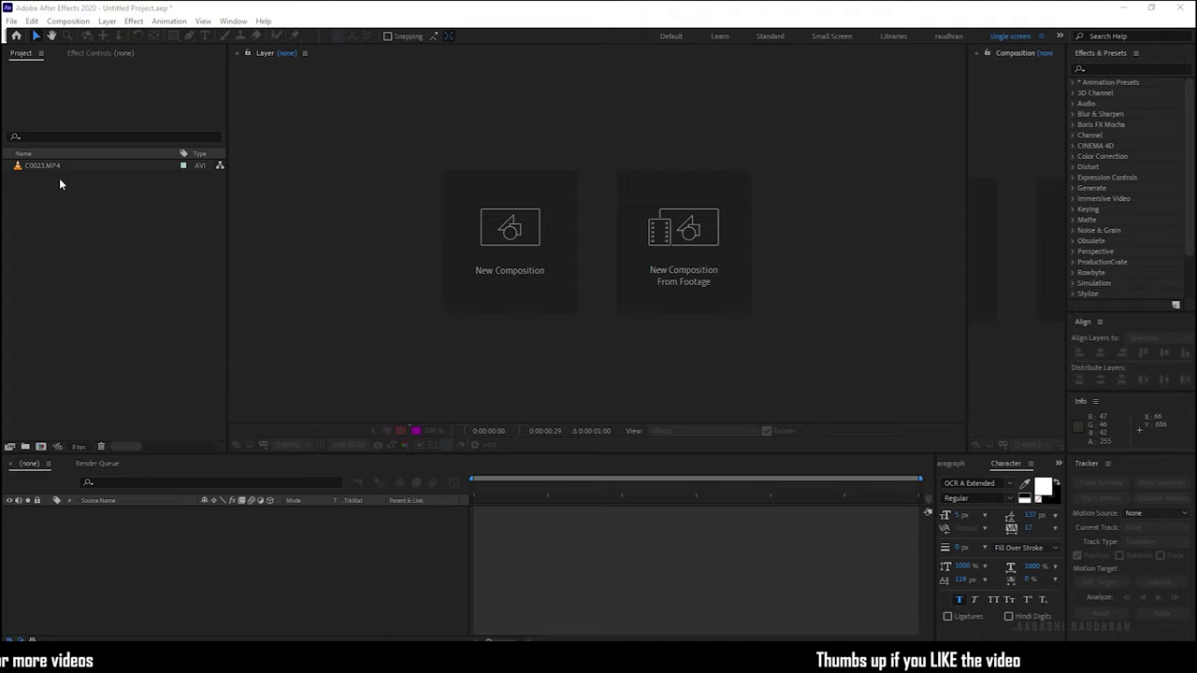
Step: Create Comp 1 at 1920×1080, 30 fps, with a 0:00:30:00 duration
click(488, 282)
key(Tab)
text(19)
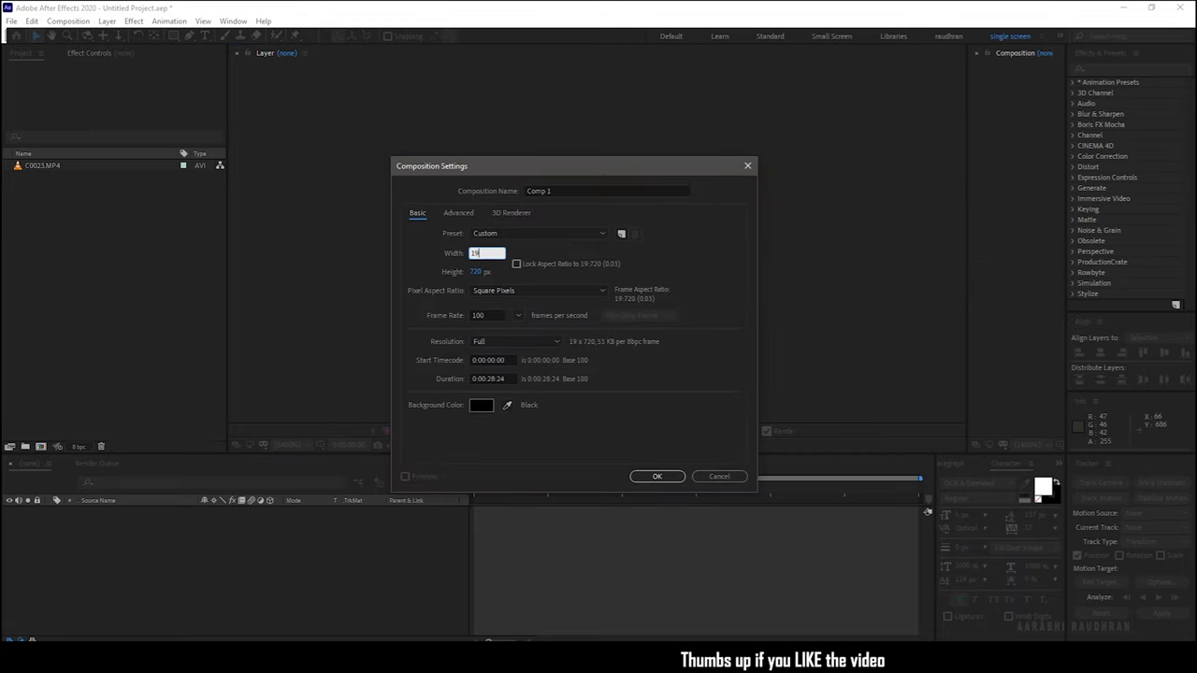
text(20)
key(Tab)
text(1080)
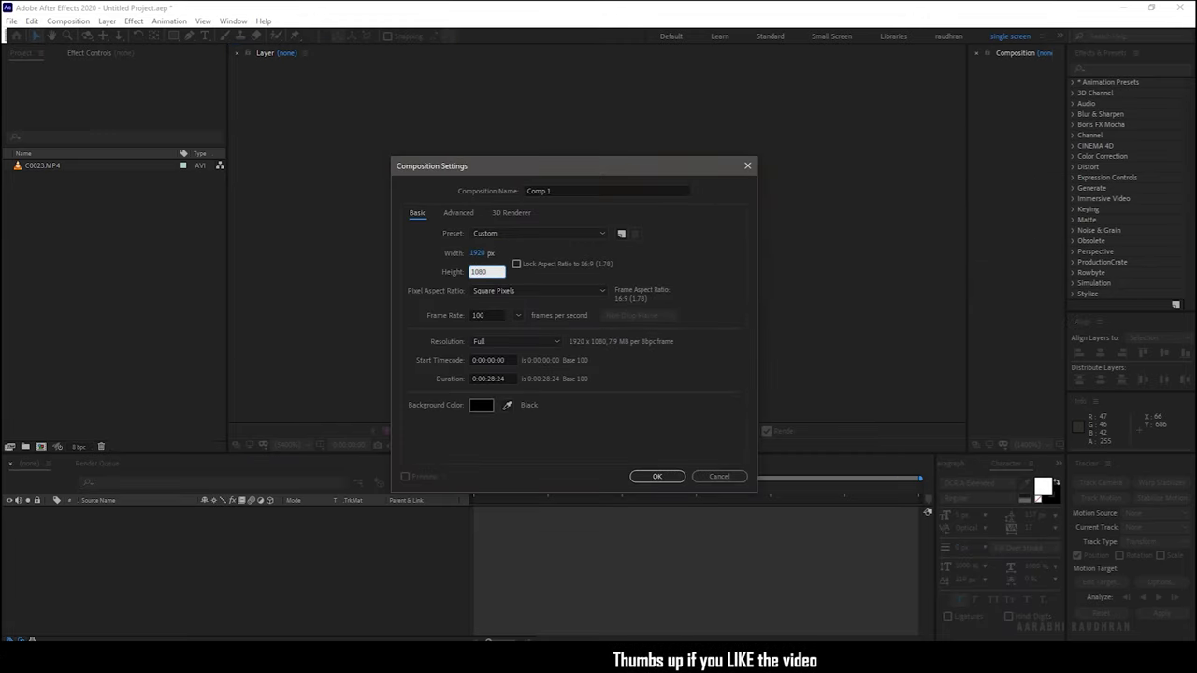
key(Tab)
text(30)
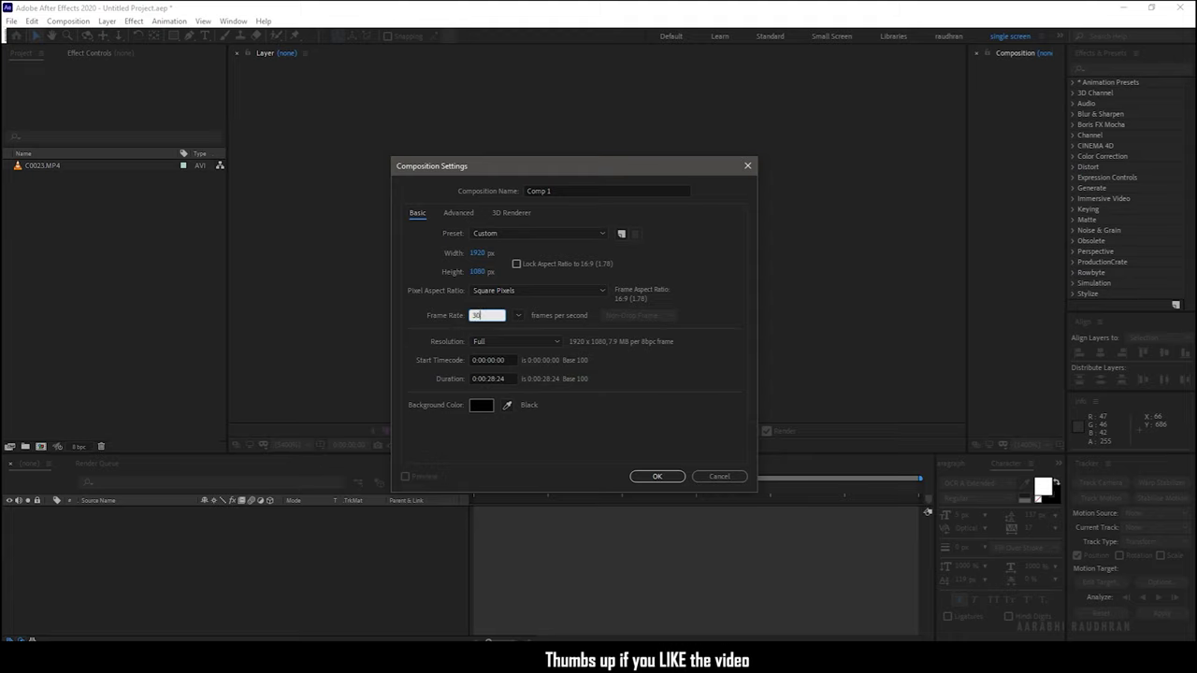
click(488, 377)
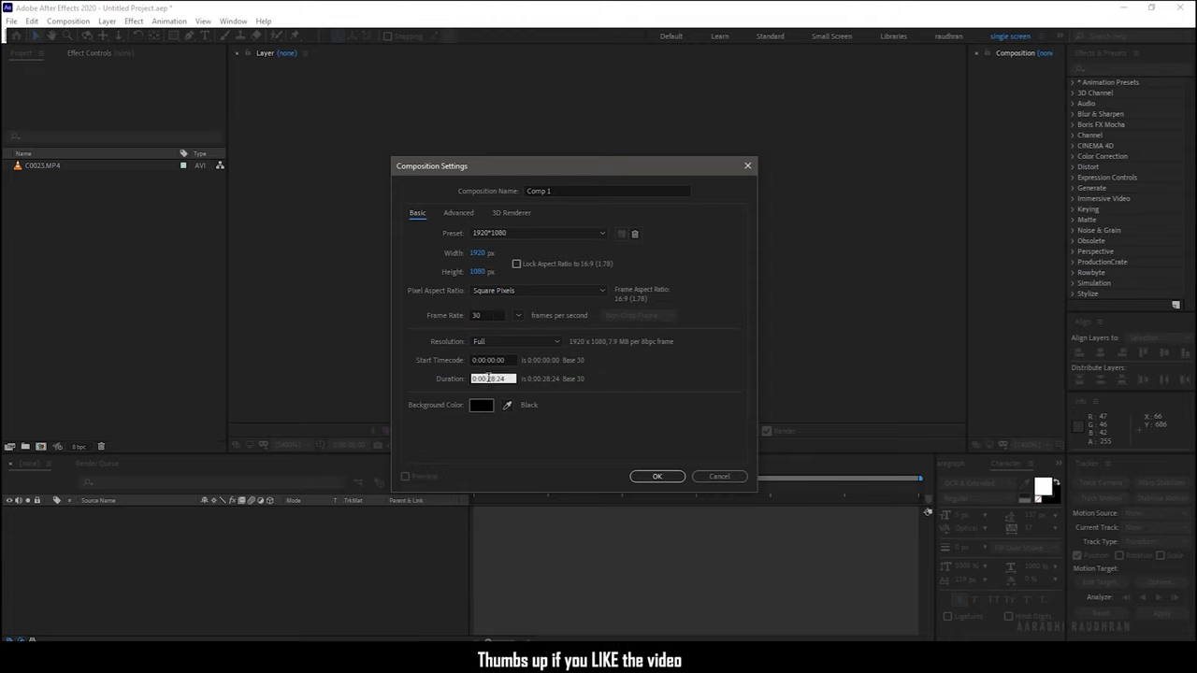
text(0:00:30)
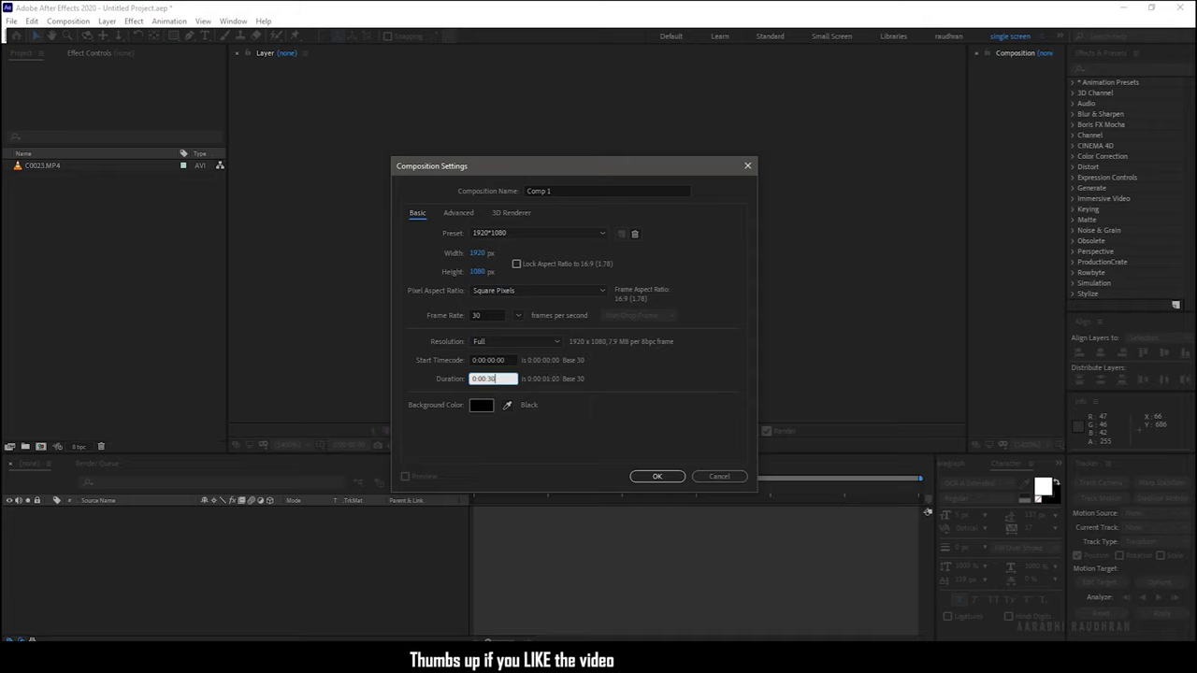
text(:00)
click(651, 476)
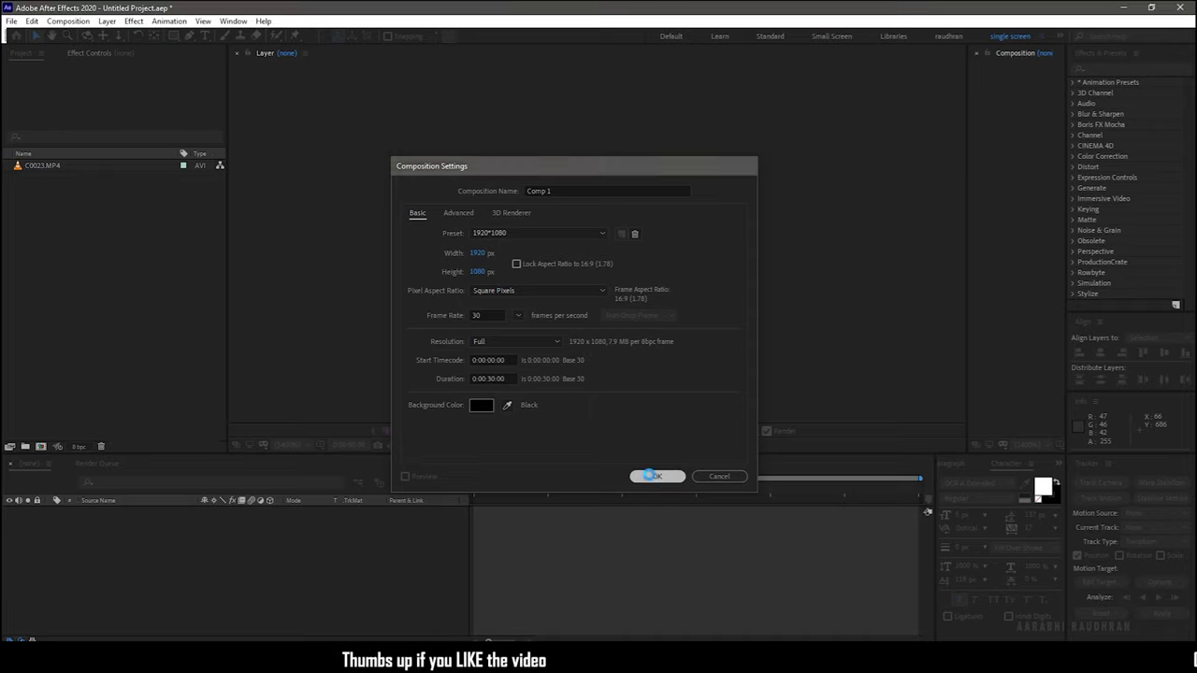
Step: Choose the Rectangle tool with a white fill and no stroke
click(326, 71)
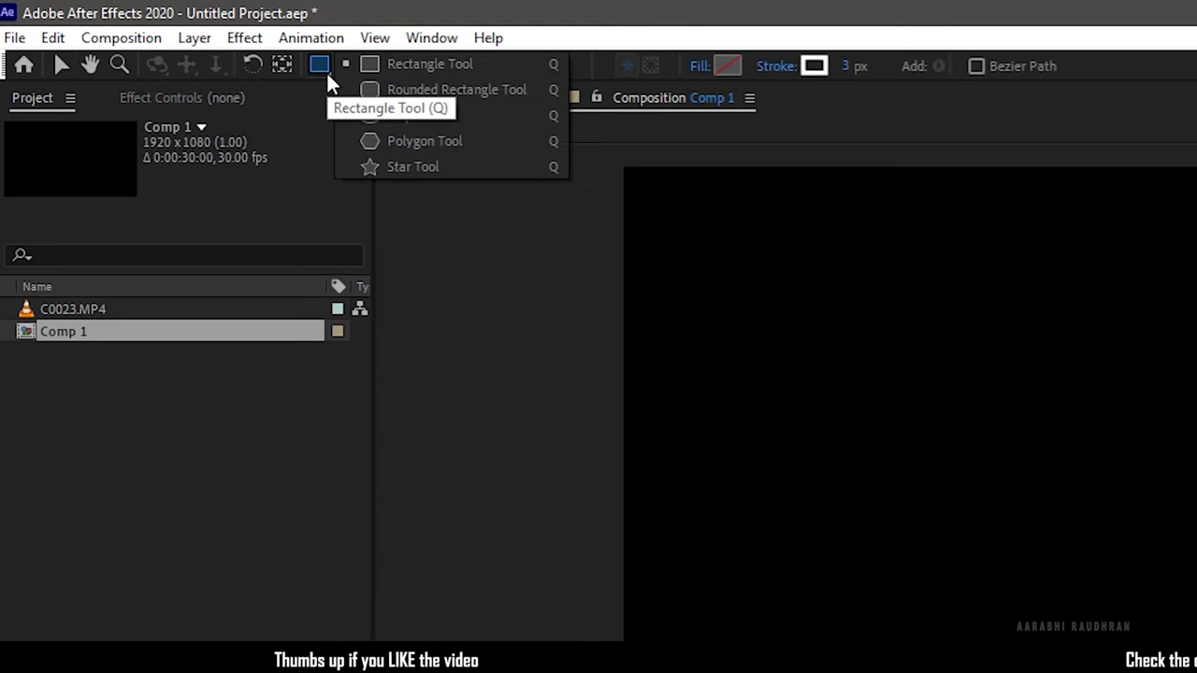
click(379, 63)
click(726, 66)
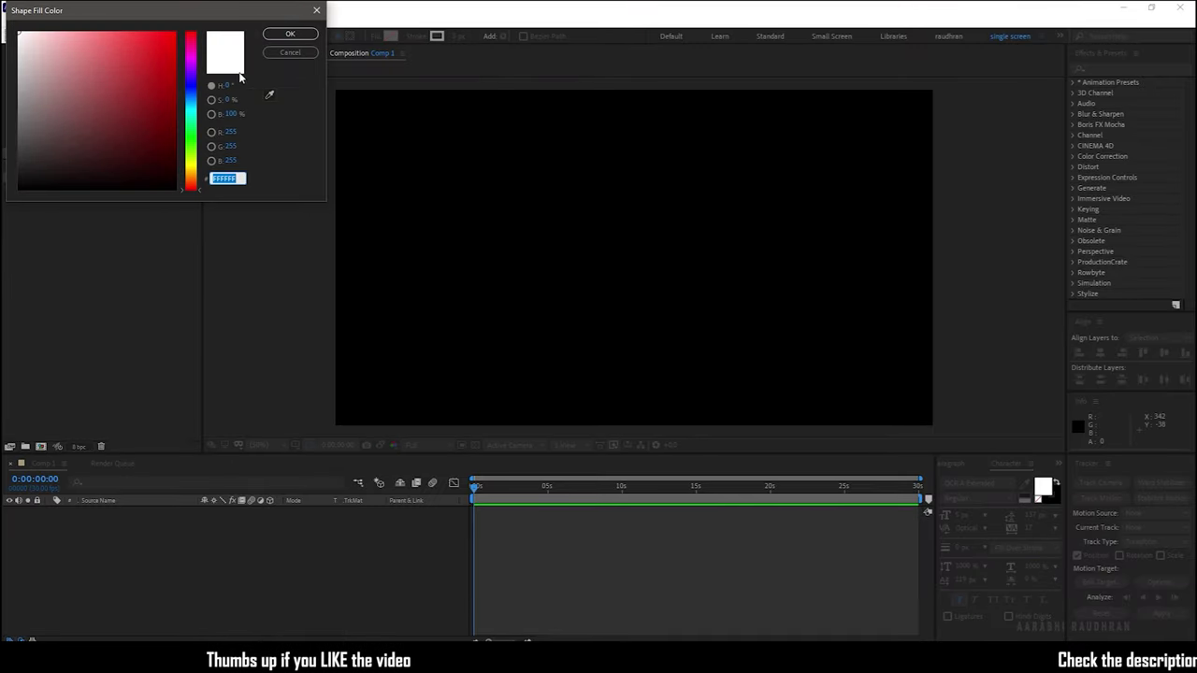
click(290, 33)
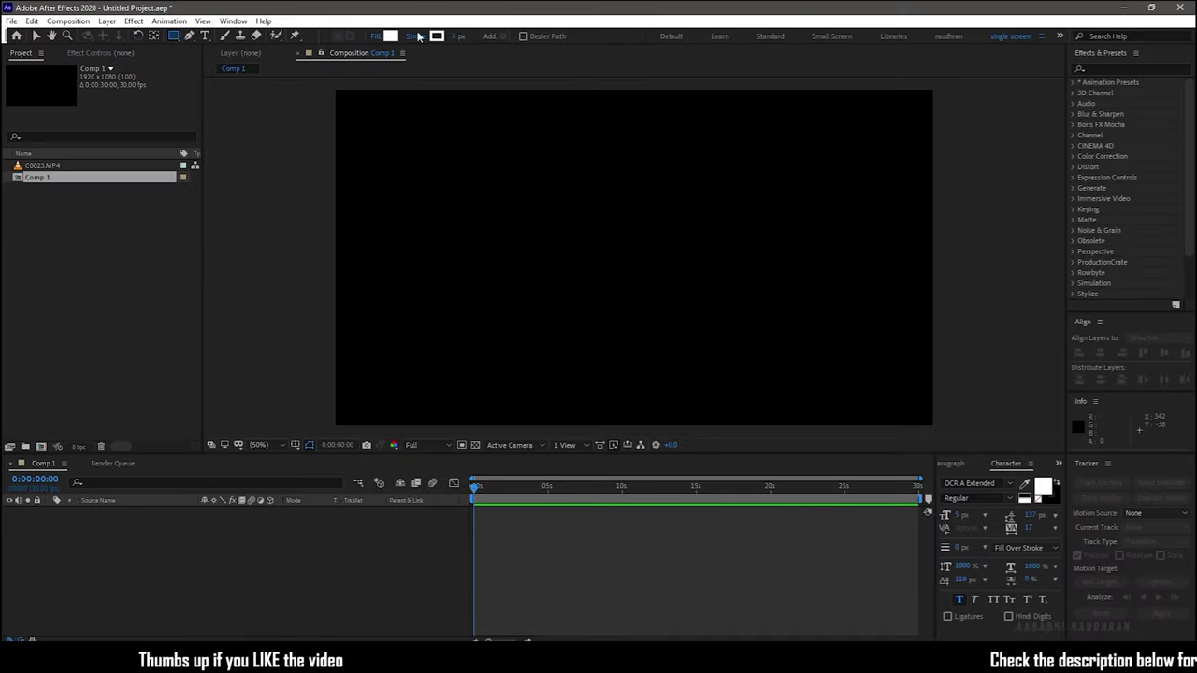
click(412, 35)
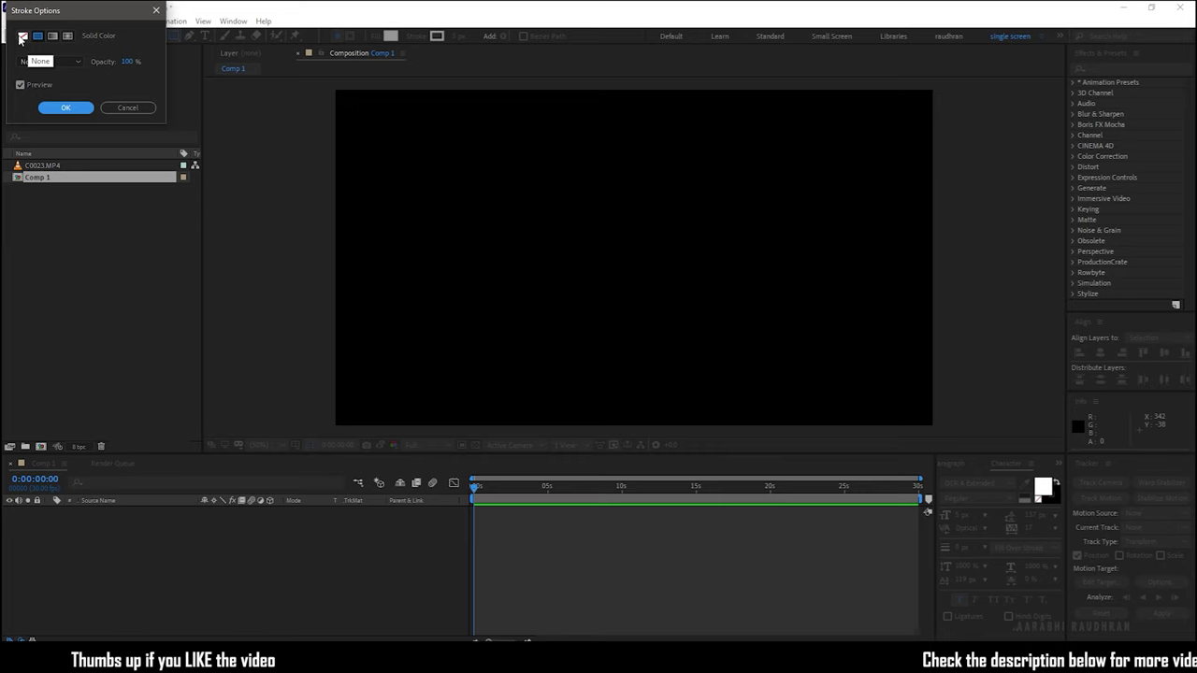
click(23, 36)
click(66, 109)
Step: Draw a rectangle and set its Rectangle Path size to 20×20
drag(454, 209, 502, 263)
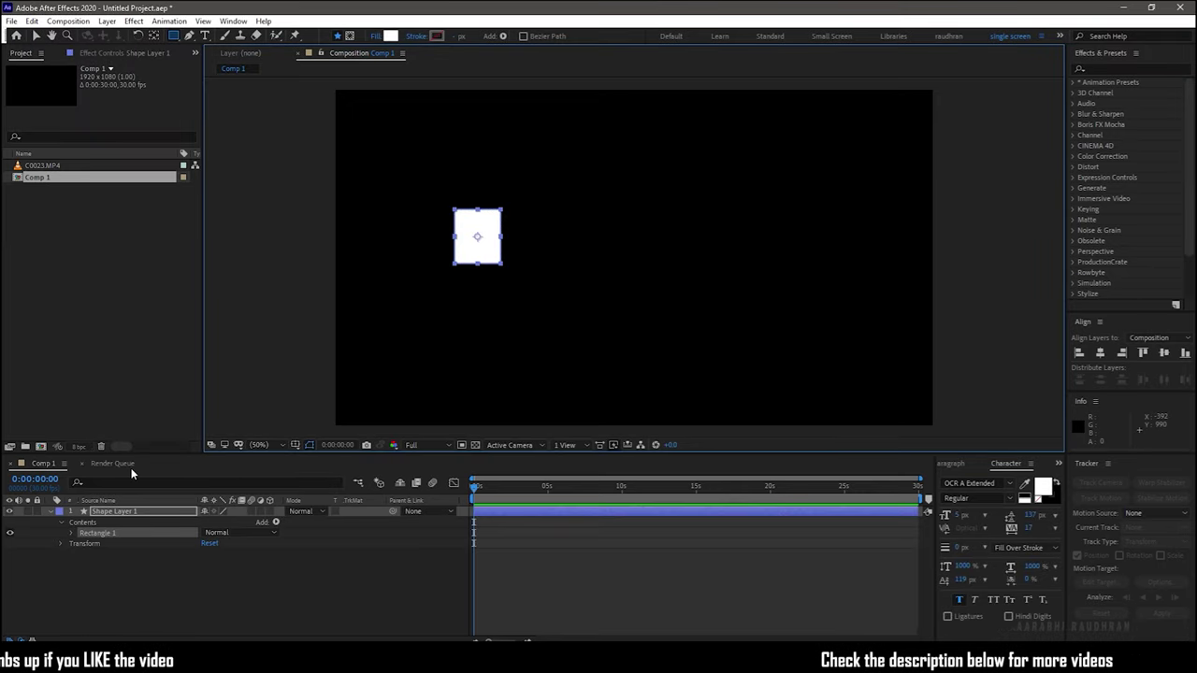
click(72, 532)
click(82, 543)
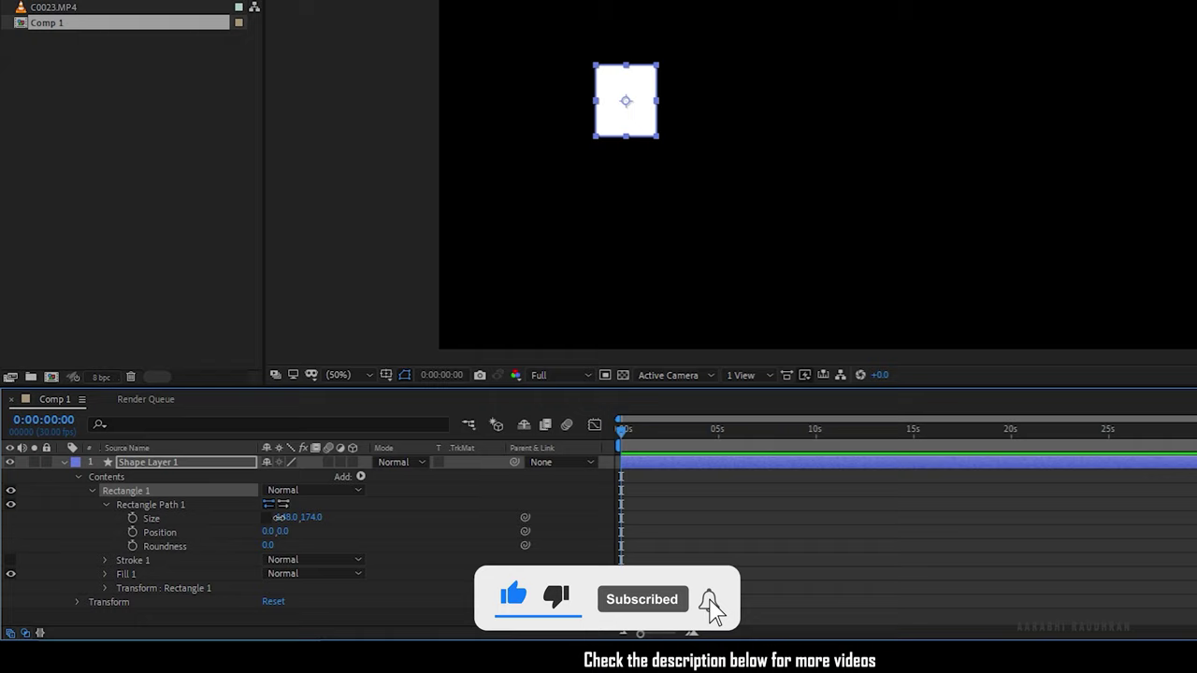
click(285, 517)
text(20)
key(Return)
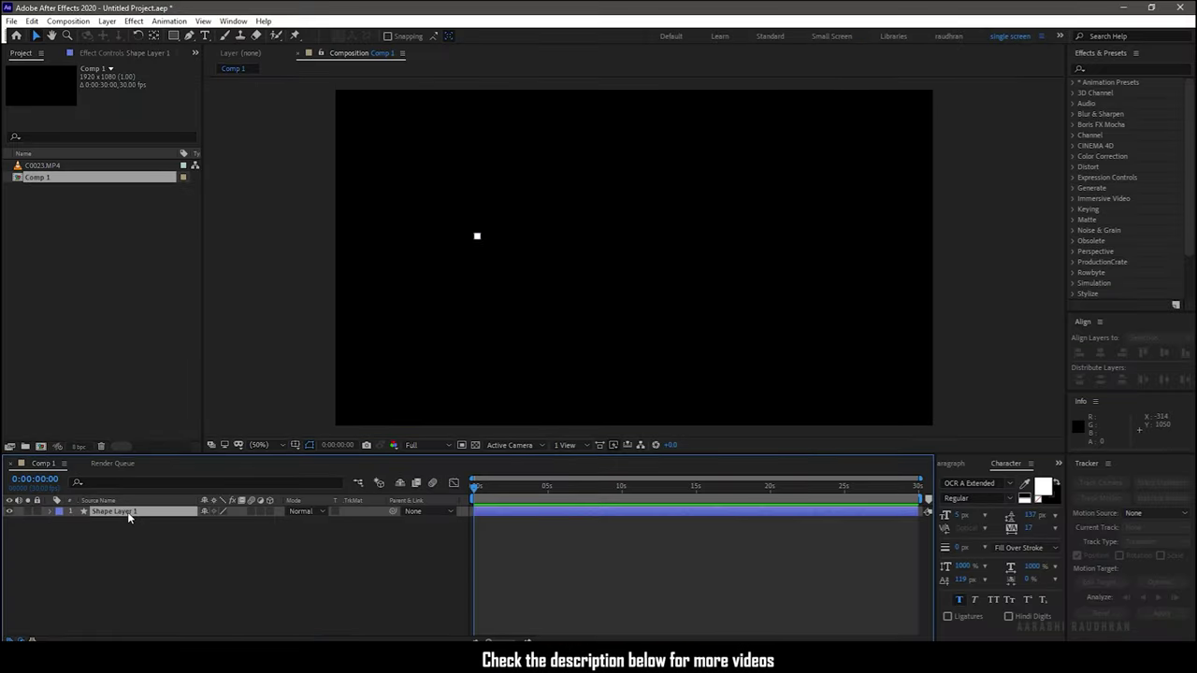
Step: Rename Shape Layer 1 to 'square 1'
right_click(127, 511)
click(159, 491)
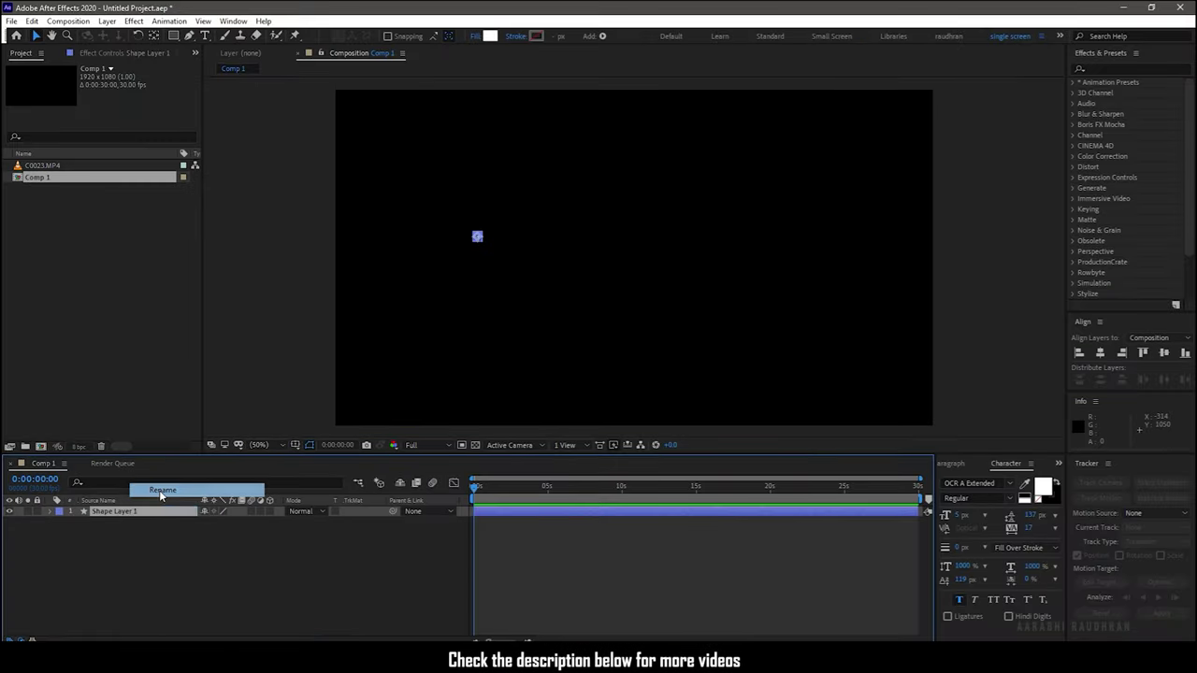
text(squar)
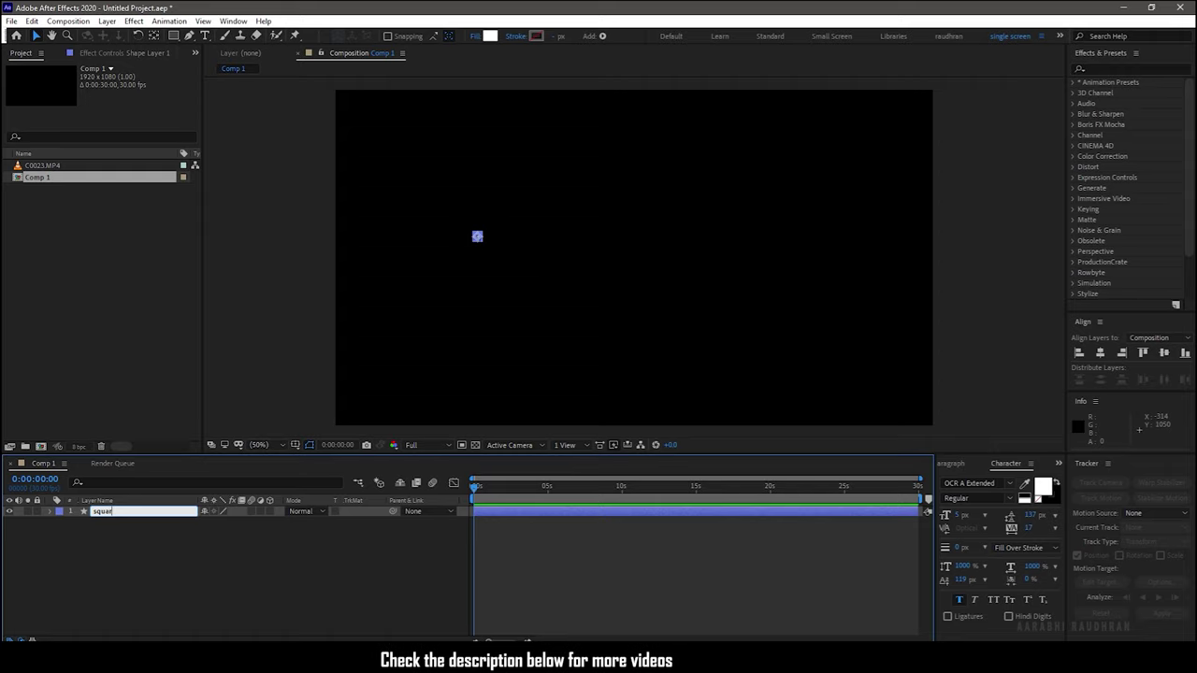
text(e 1)
key(Return)
Step: Keyframe Scale from 0% at frame 0 to 100% at frame 8 and apply Easy Ease
key(s)
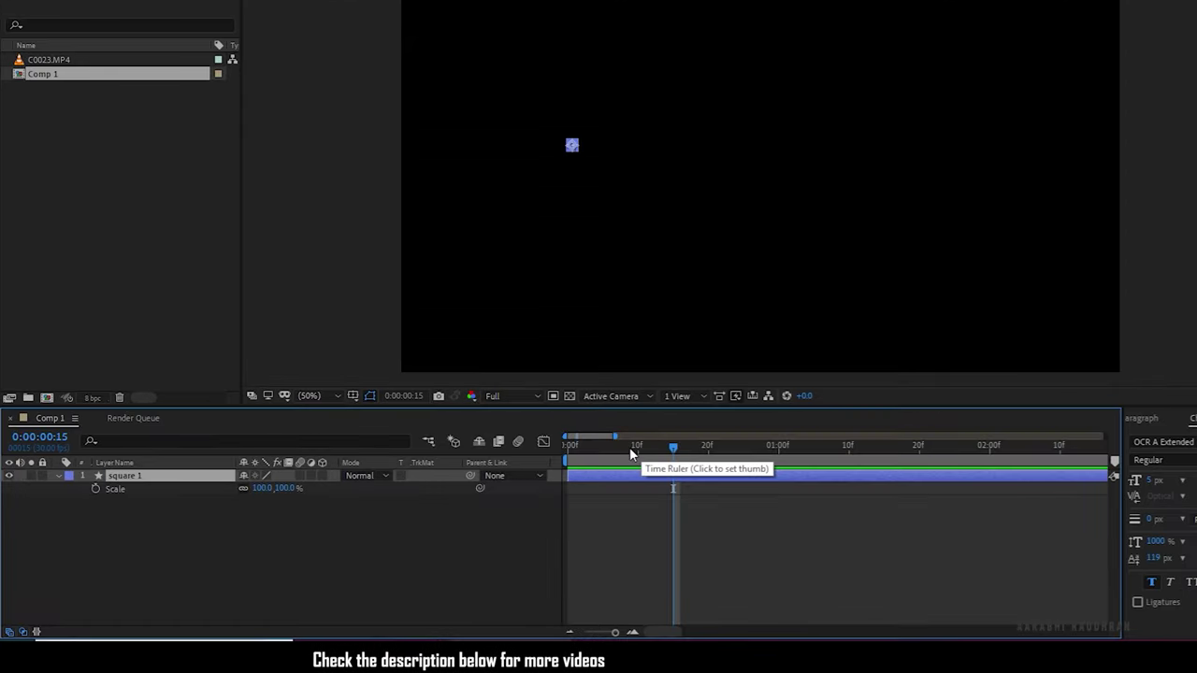
click(623, 446)
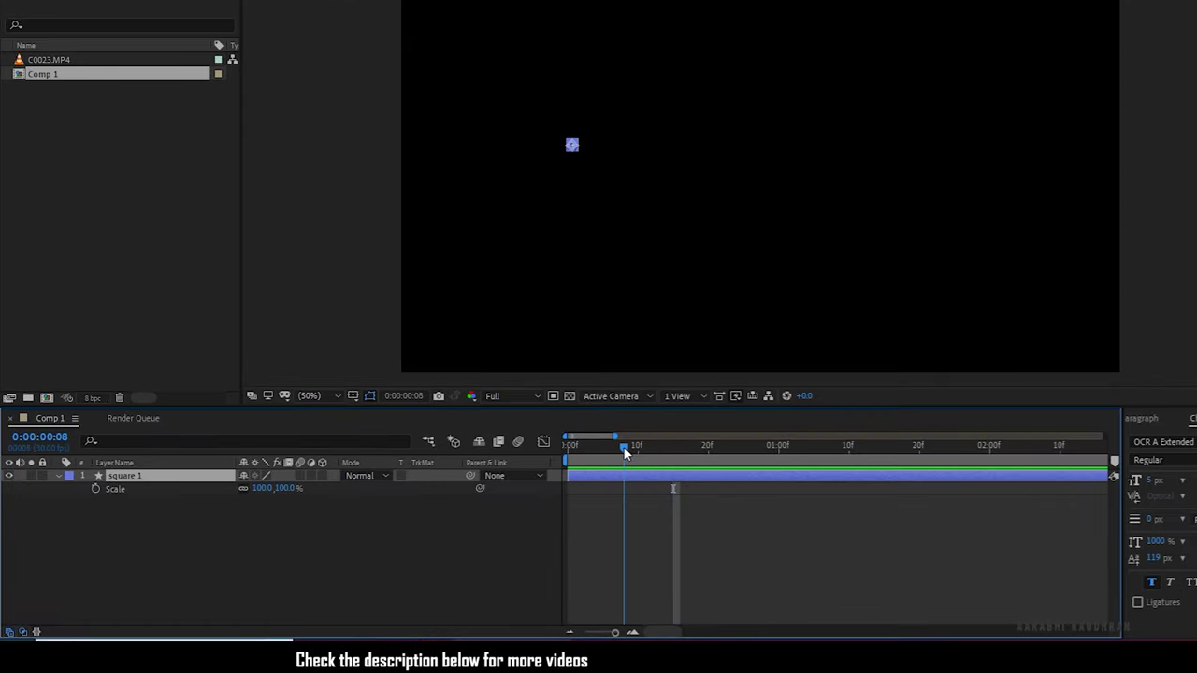
click(97, 487)
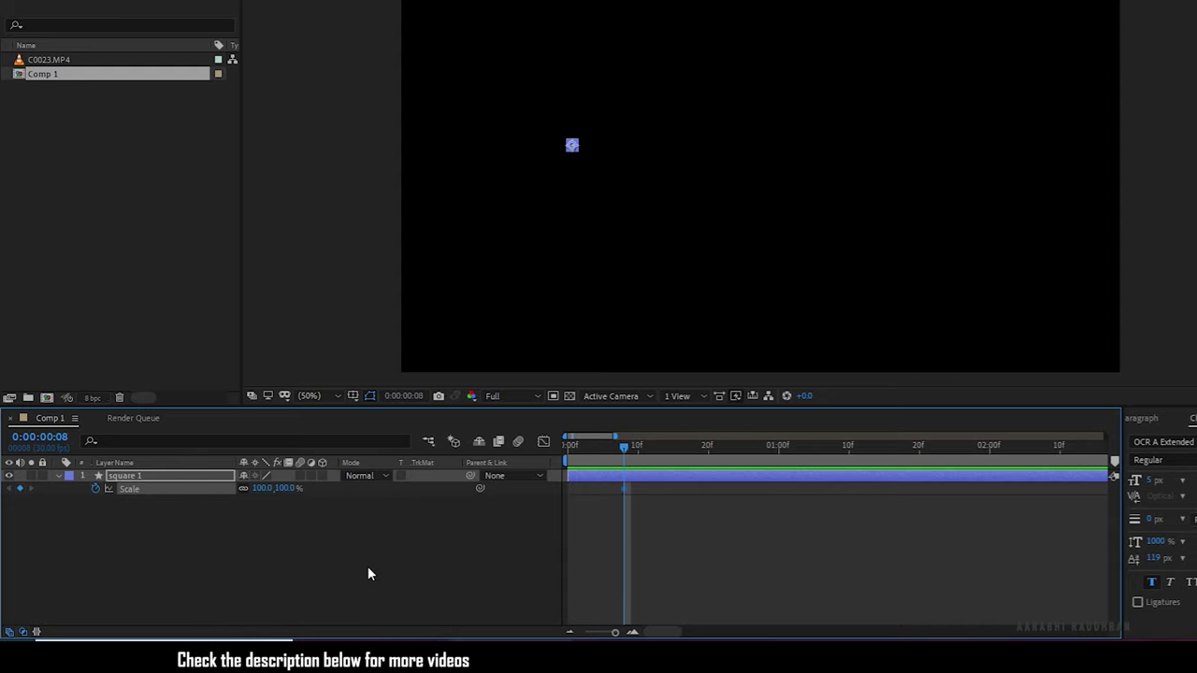
key(Home)
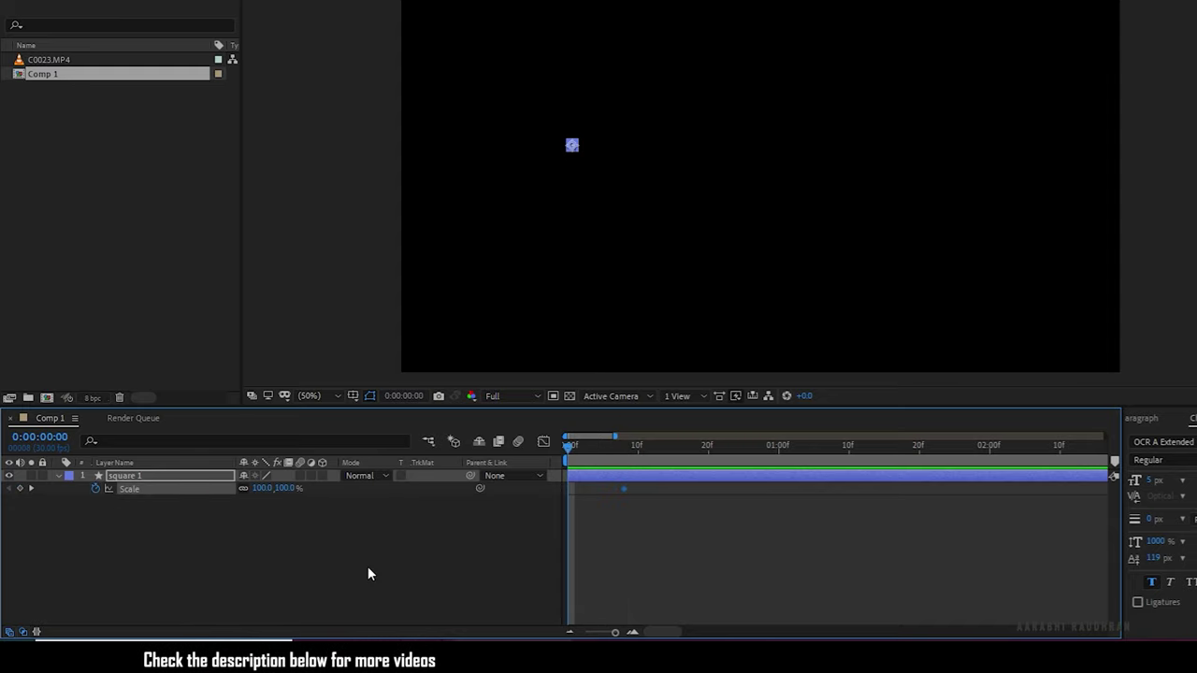
click(258, 488)
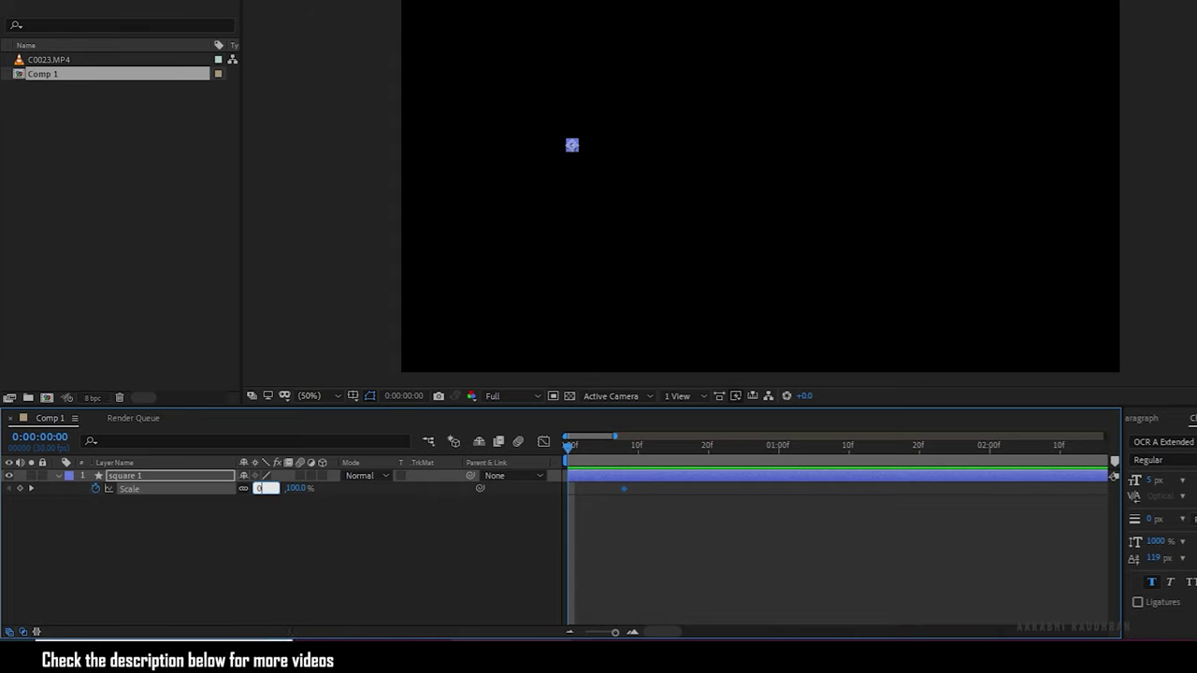
text(0)
key(Return)
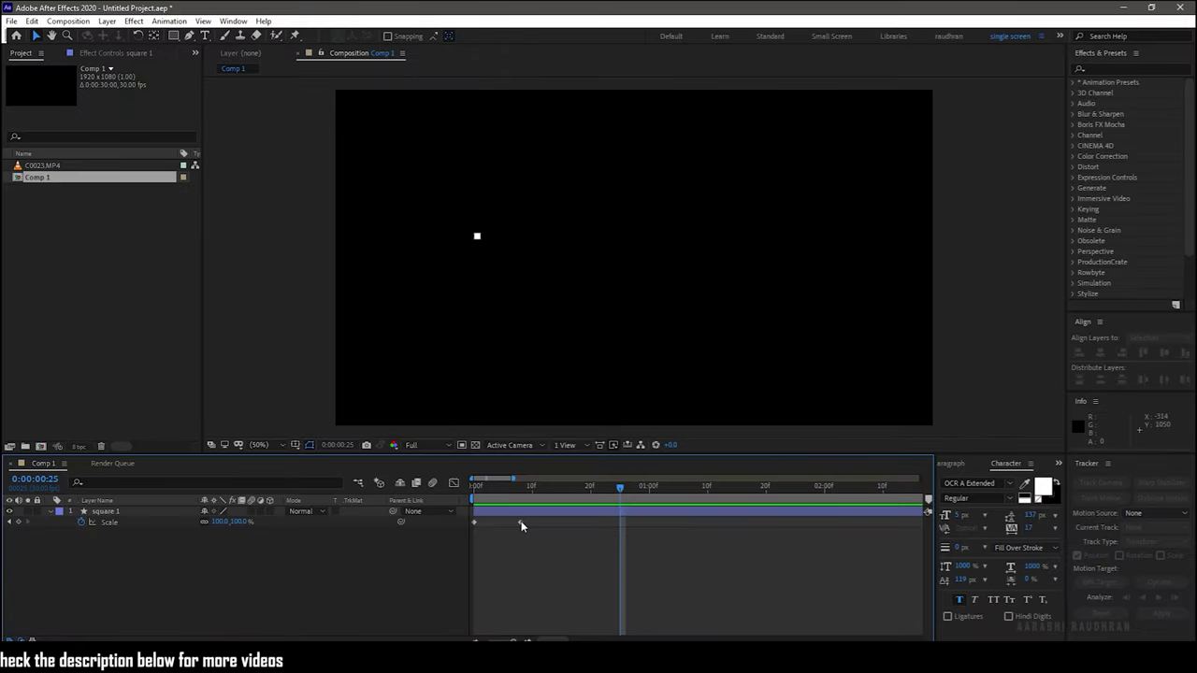
right_click(521, 521)
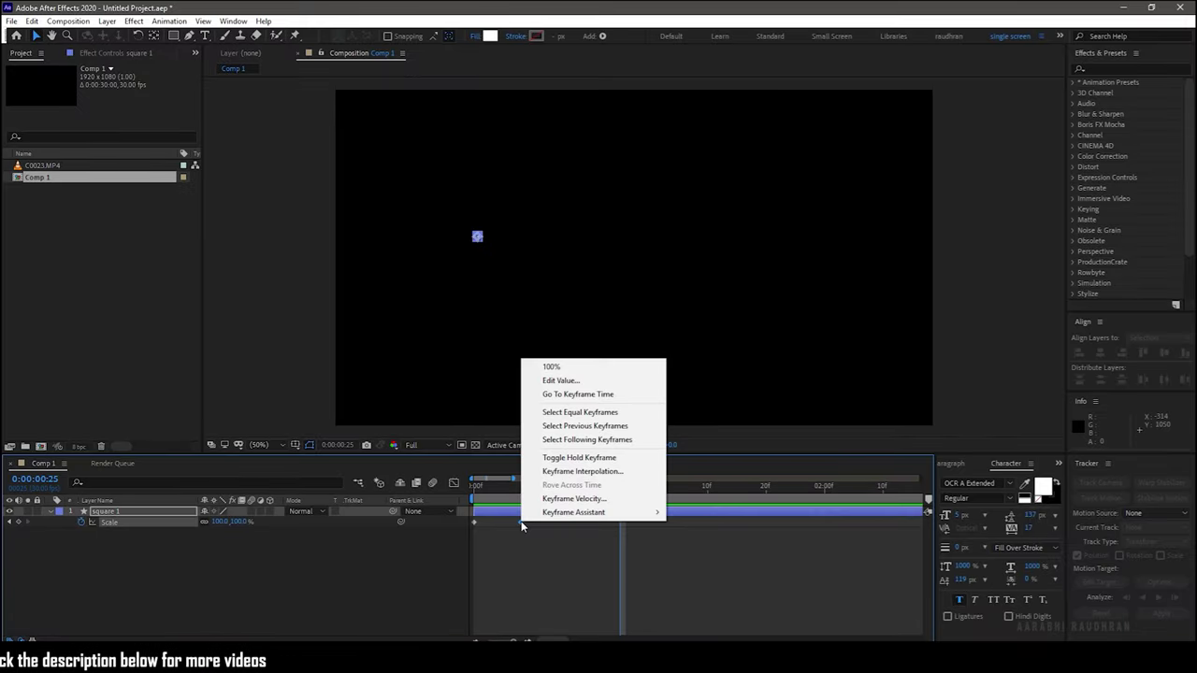
mouse_move(599, 513)
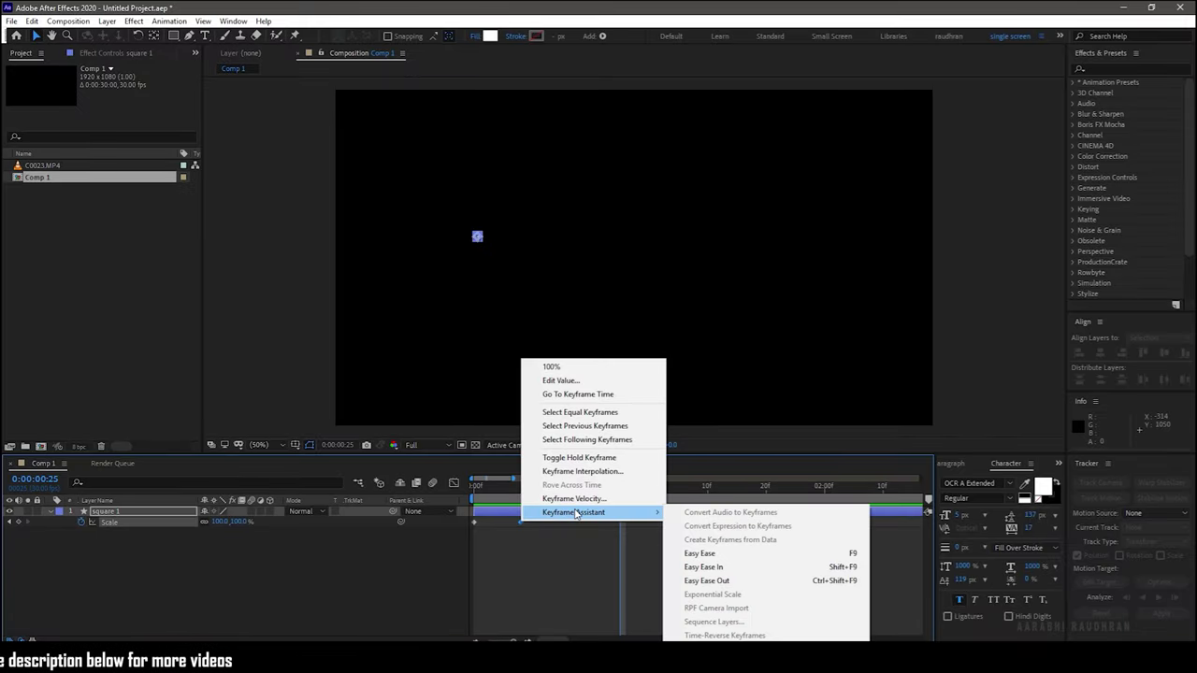
click(700, 553)
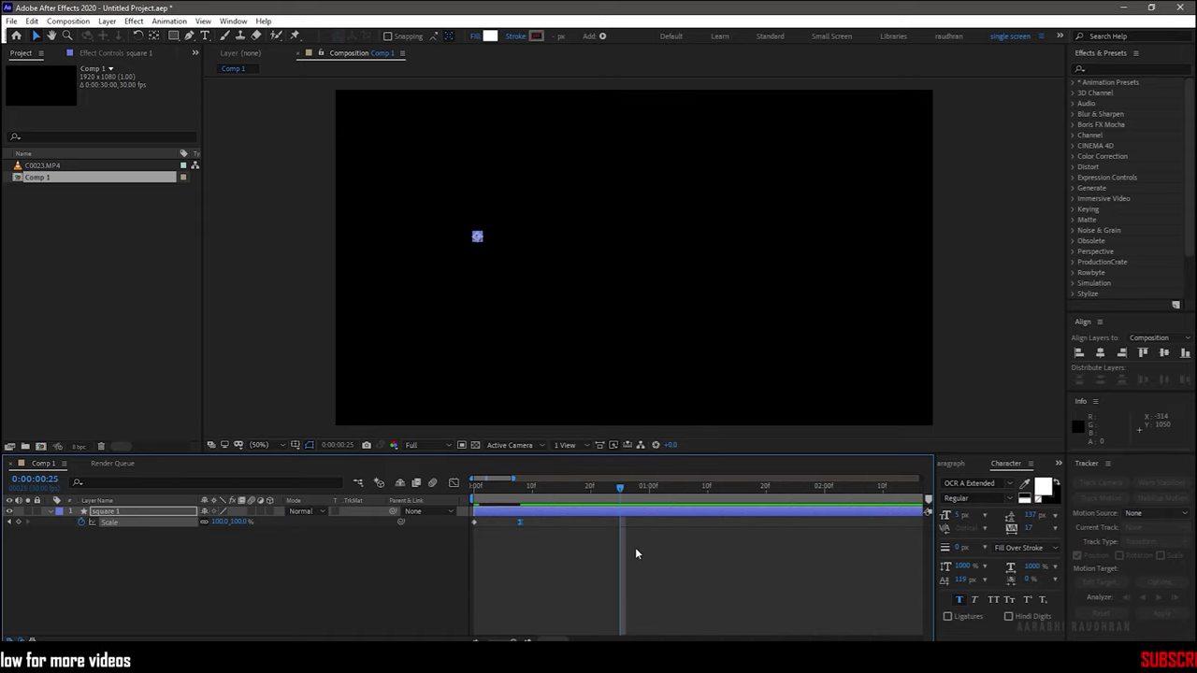
Step: Duplicate square 1 as square 2 and give it no fill with a solid-colour stroke
key(ctrl+d)
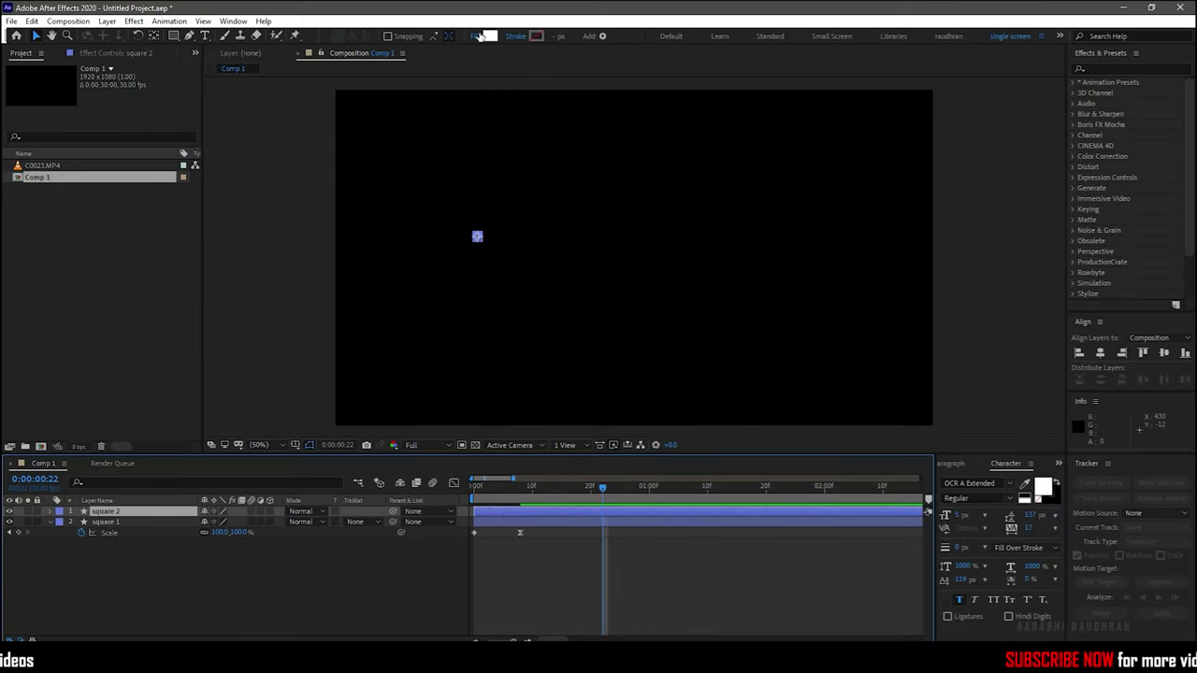
click(475, 39)
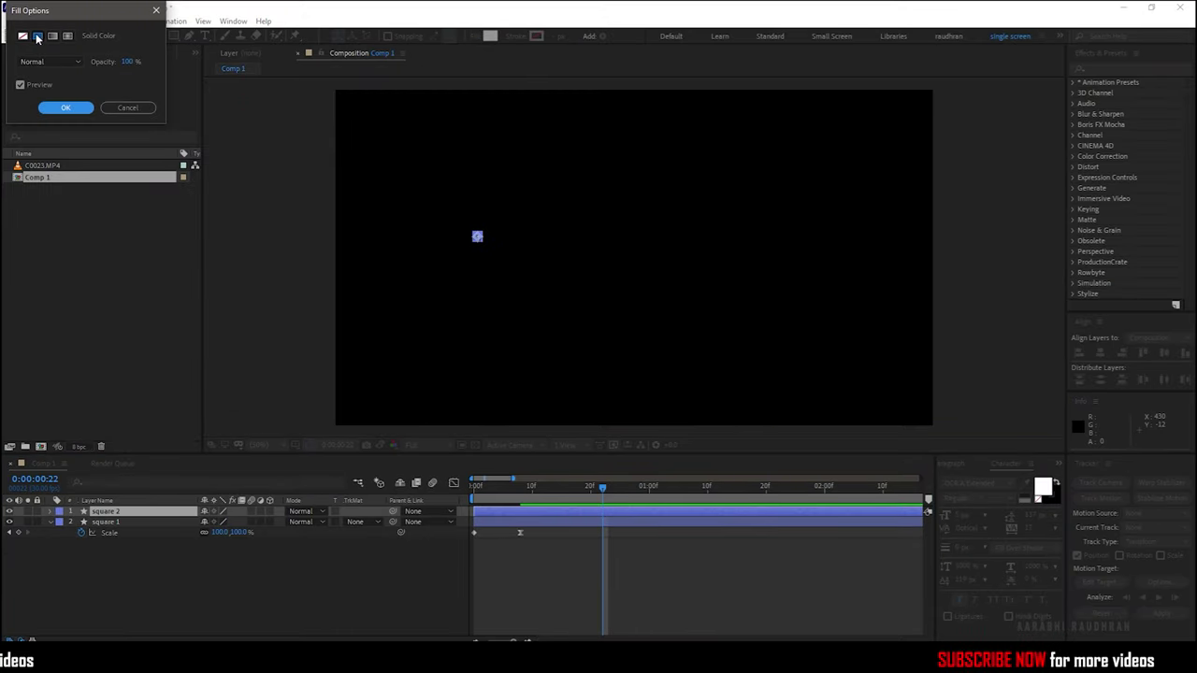
click(21, 37)
click(64, 108)
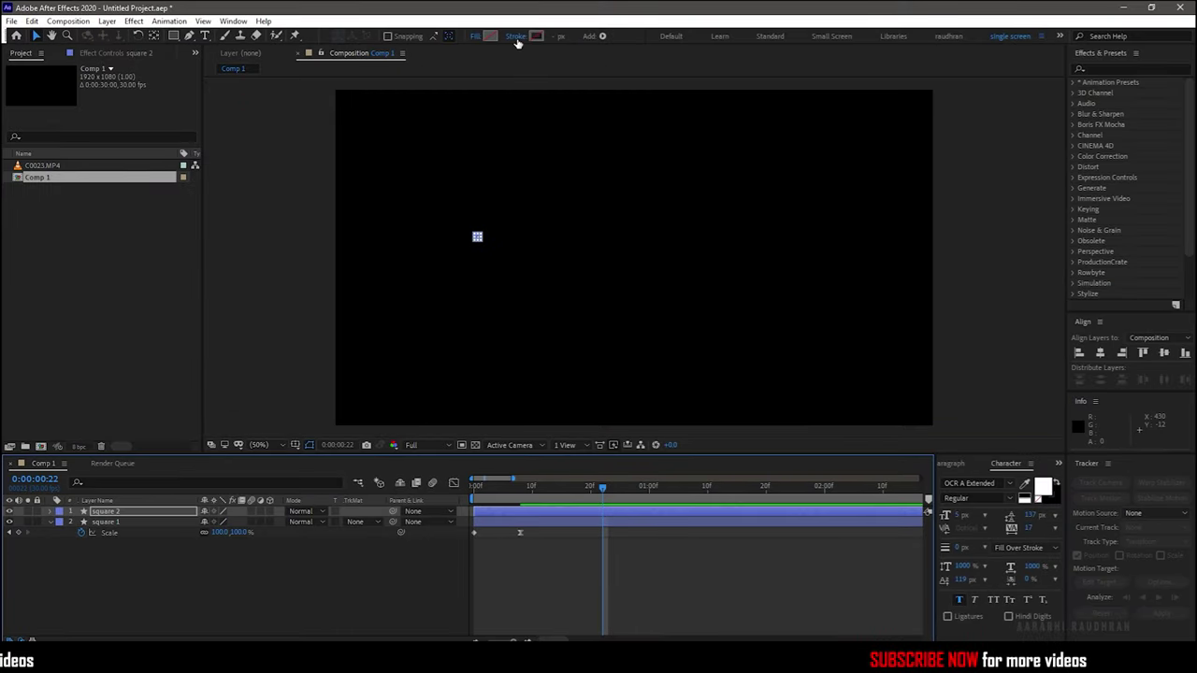
click(517, 42)
click(37, 36)
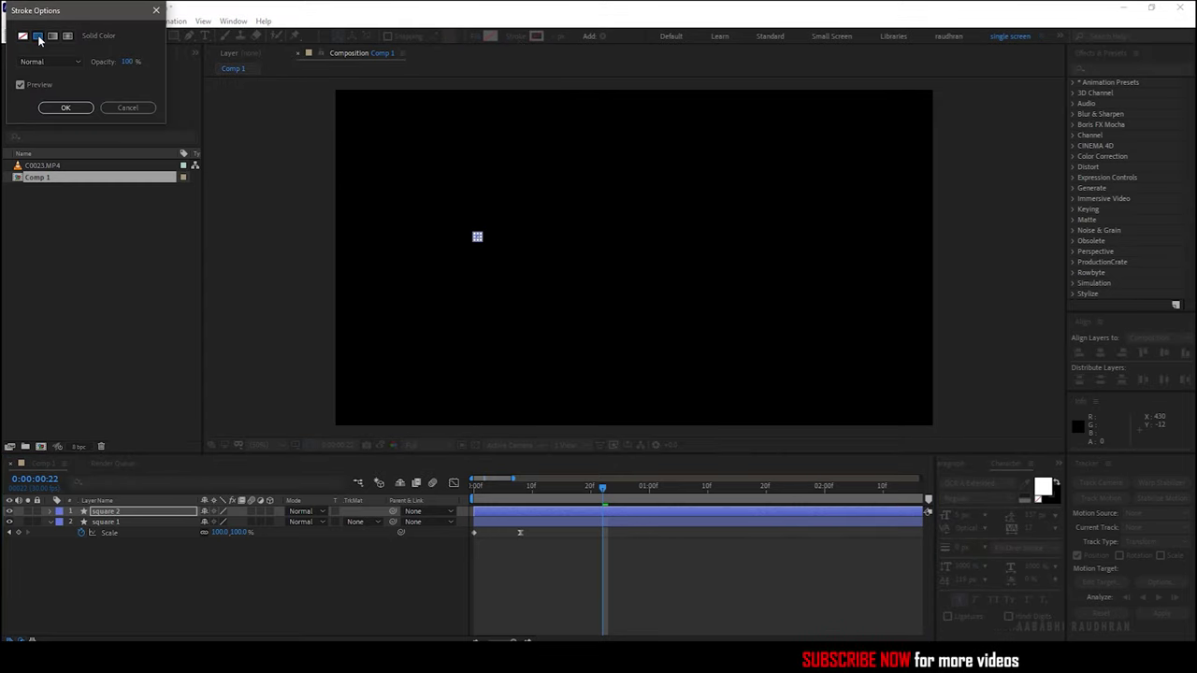
click(65, 109)
Step: Resize square 2's rectangle path to 40×40, then duplicate it at frame 7 as square 3
click(50, 510)
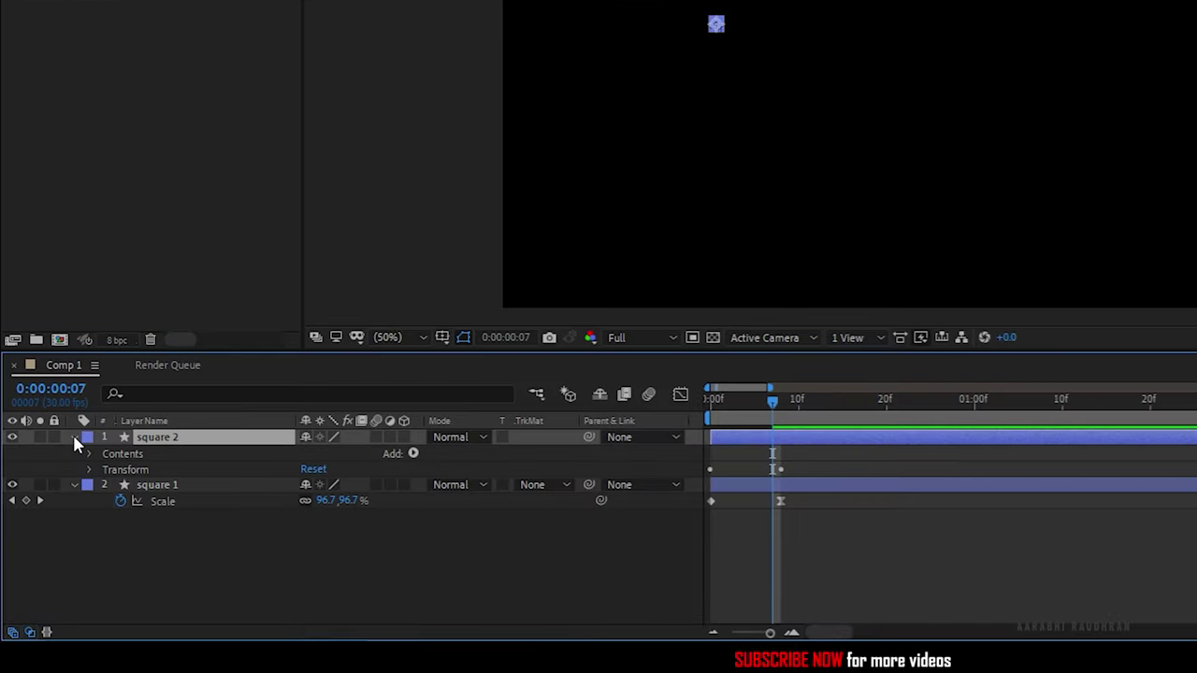
click(90, 453)
click(106, 470)
click(120, 485)
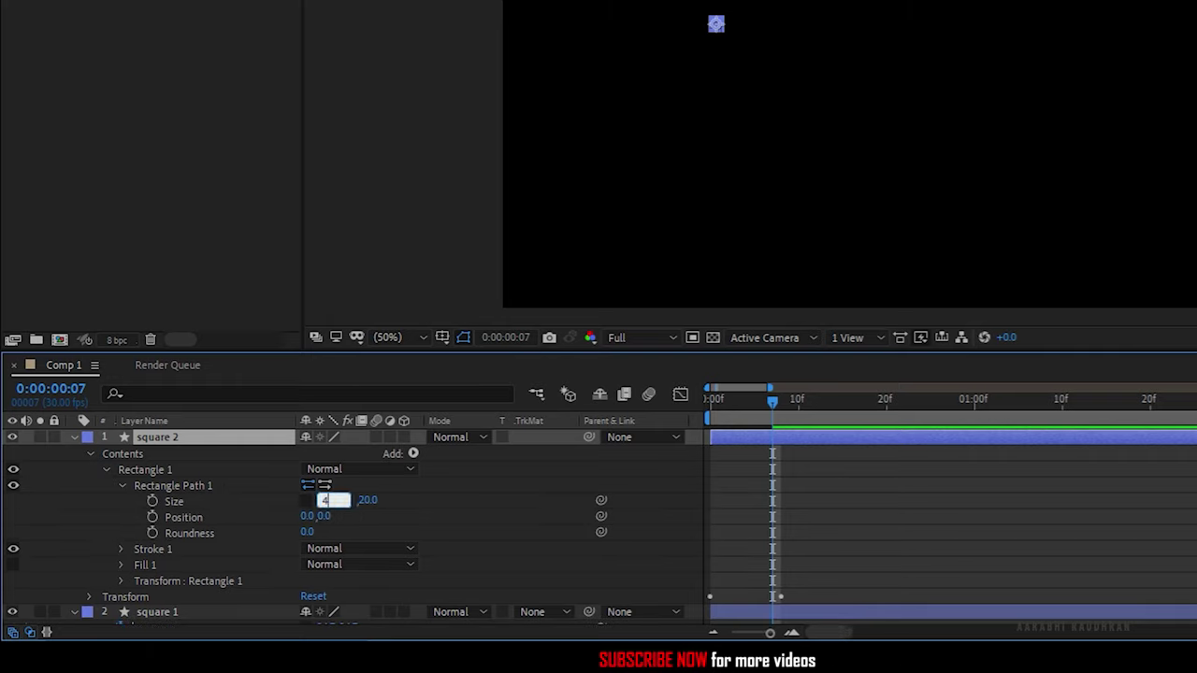
text(40)
key(Tab)
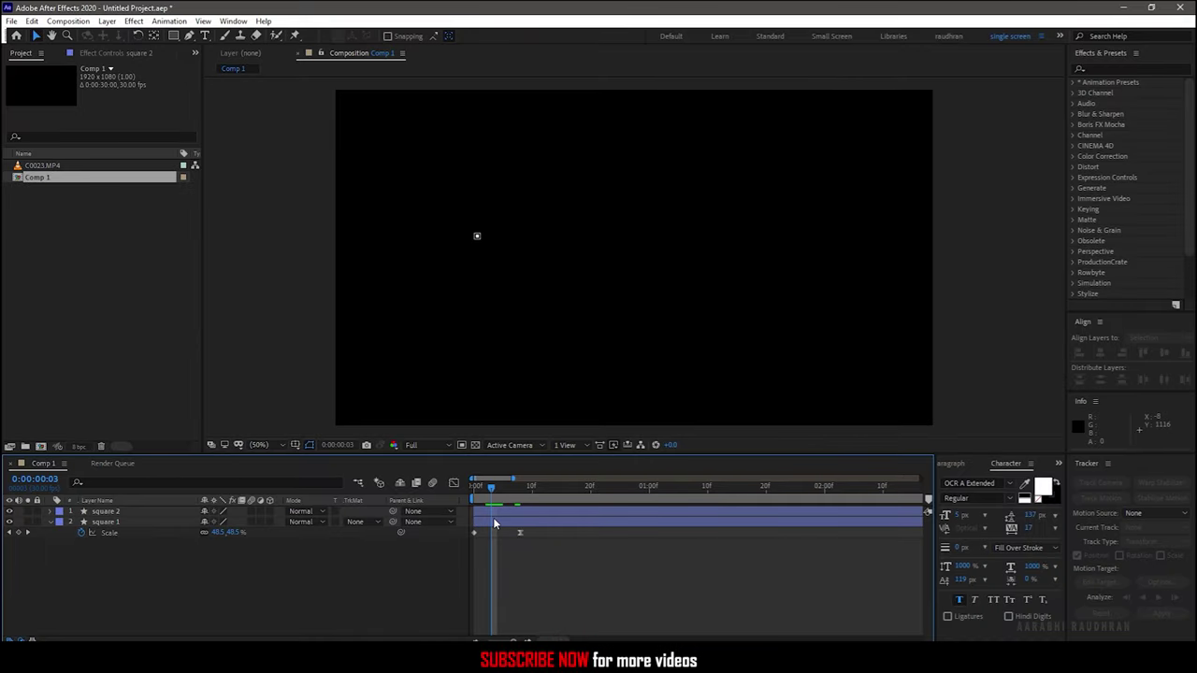
click(493, 511)
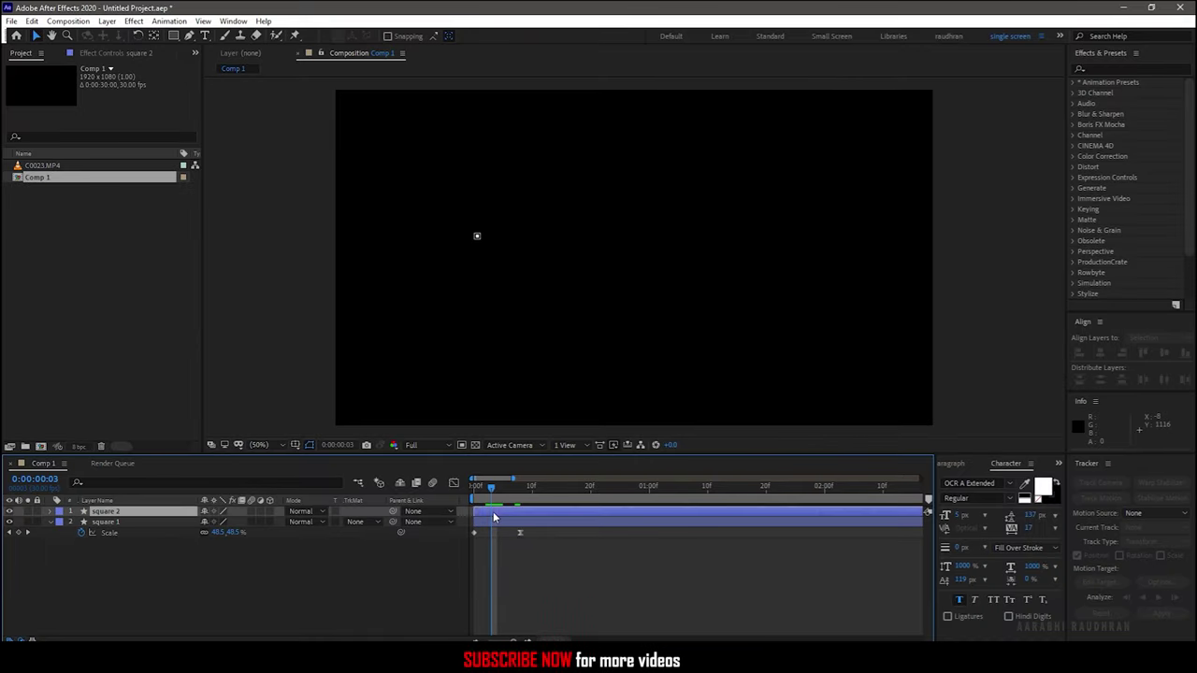
drag(491, 484, 514, 484)
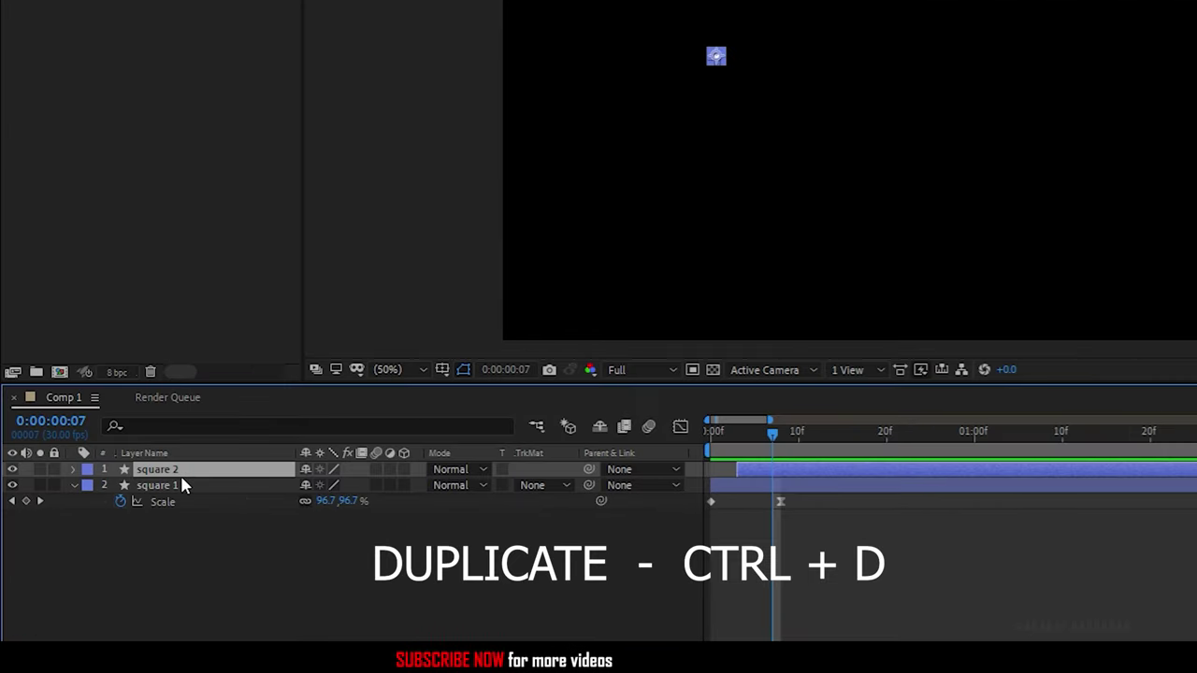
key(ctrl+d)
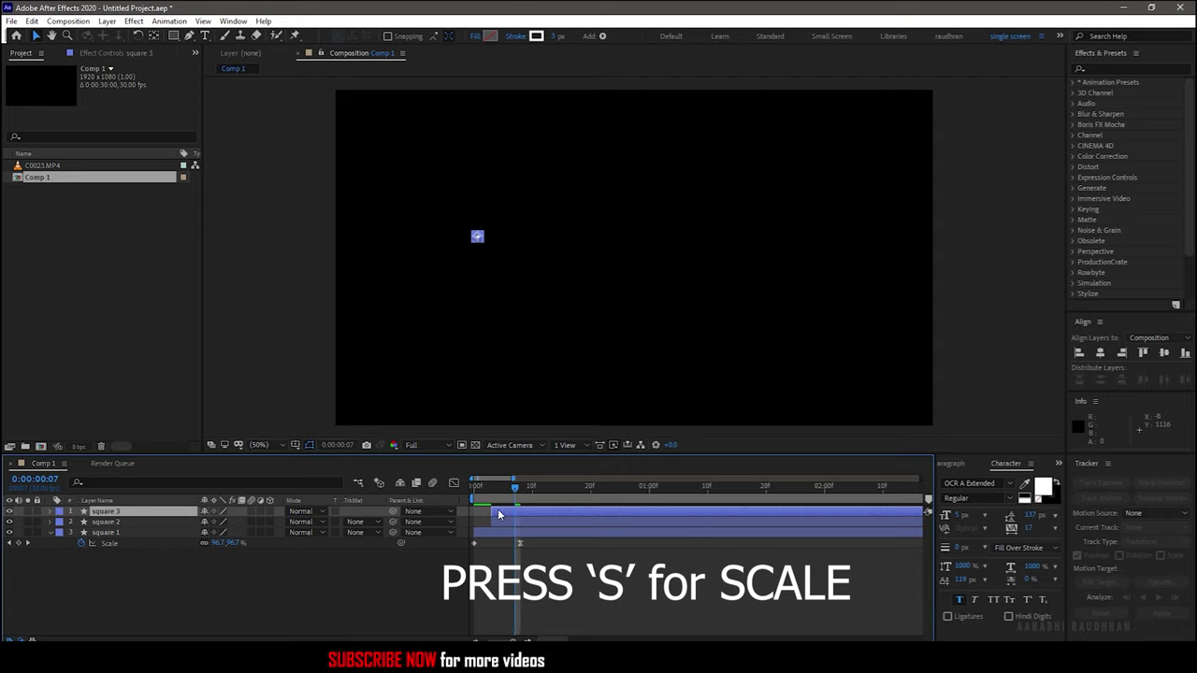
Step: Keyframe square 3's Opacity to fade from 100% to 0% by frame 23
key(s)
key(shift+t)
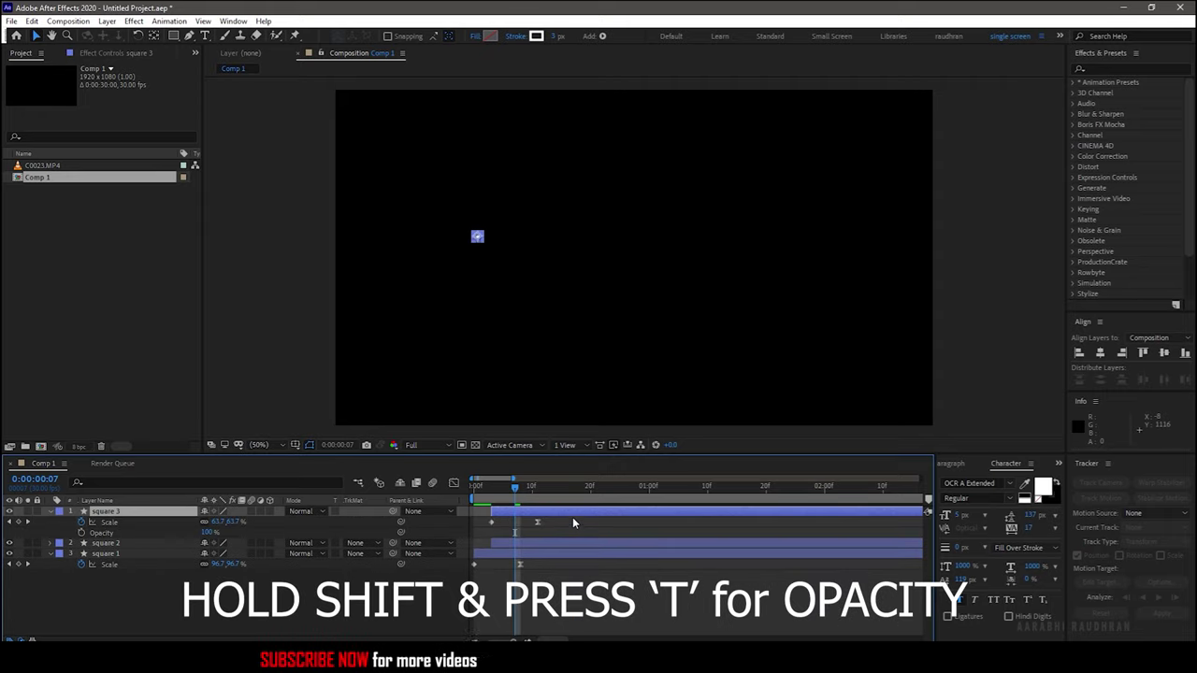
click(10, 522)
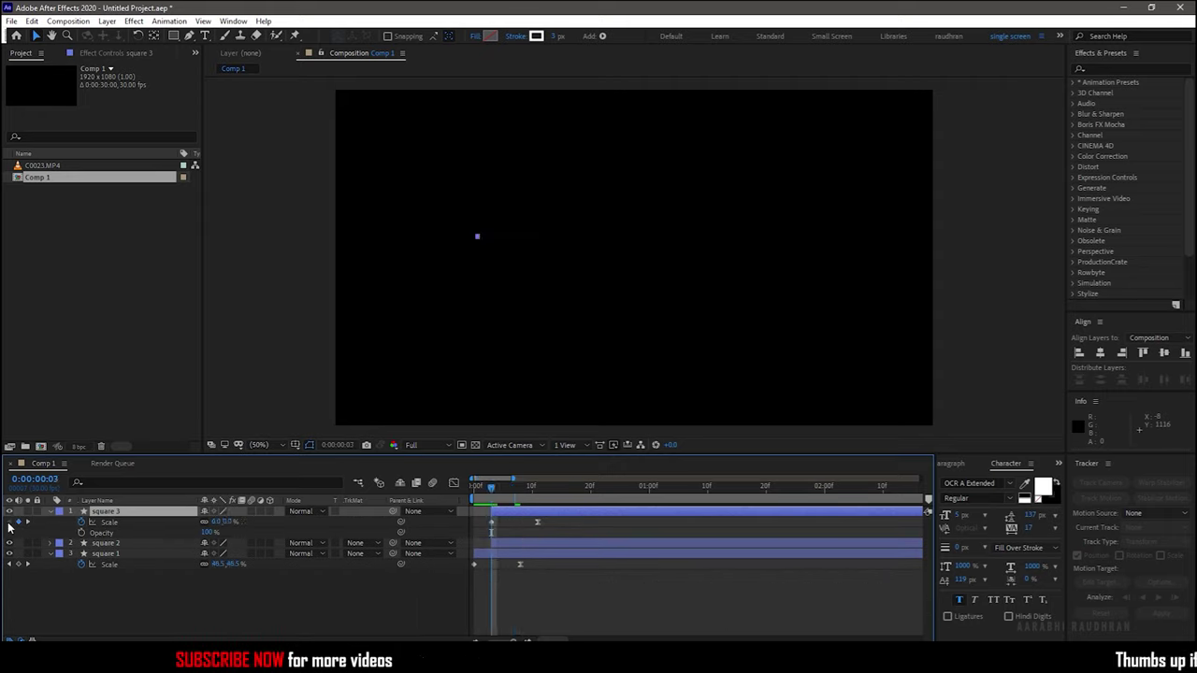
click(81, 533)
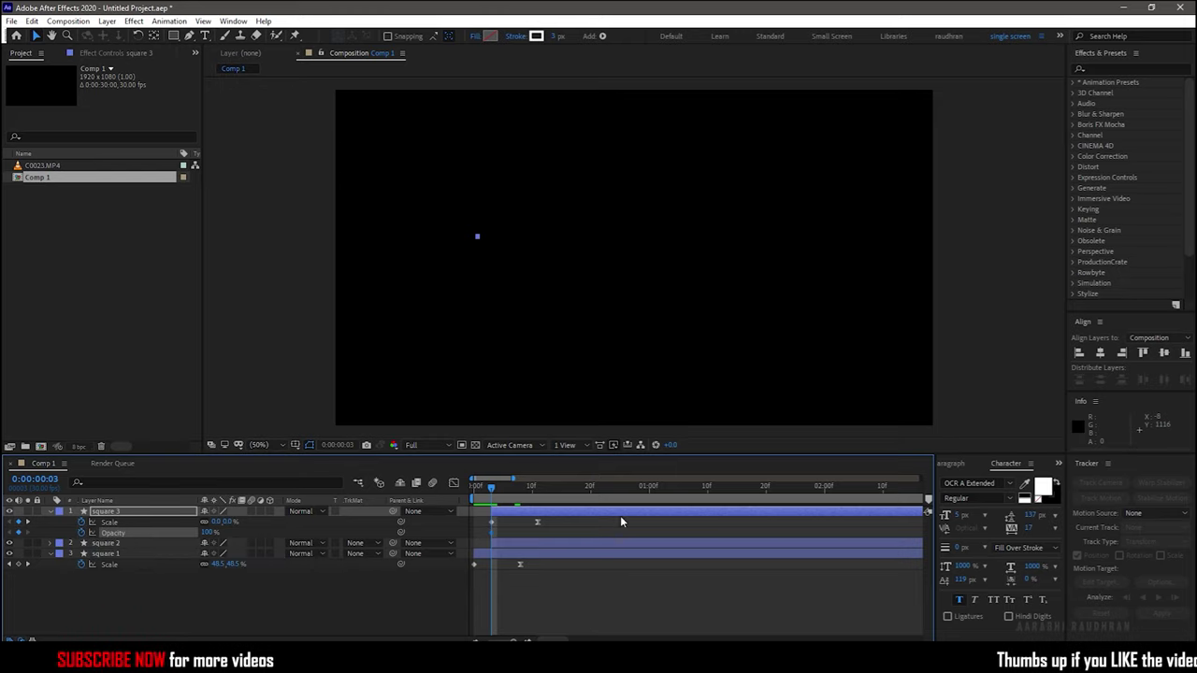
click(609, 485)
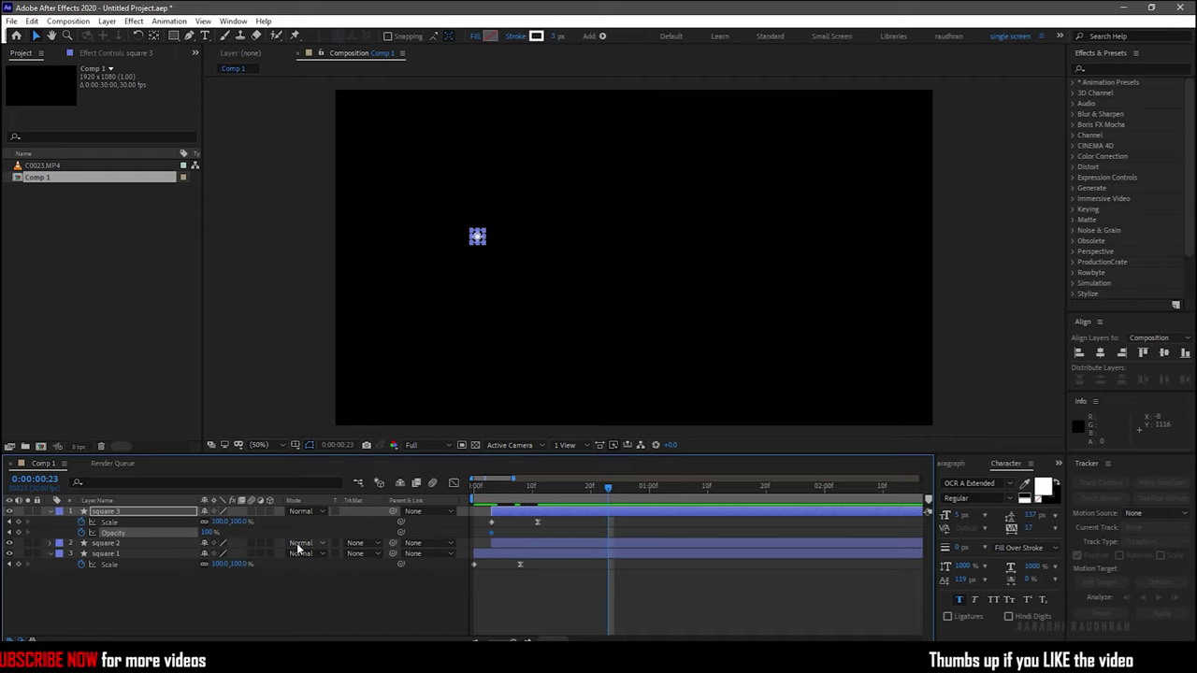
click(208, 532)
text(0)
key(Return)
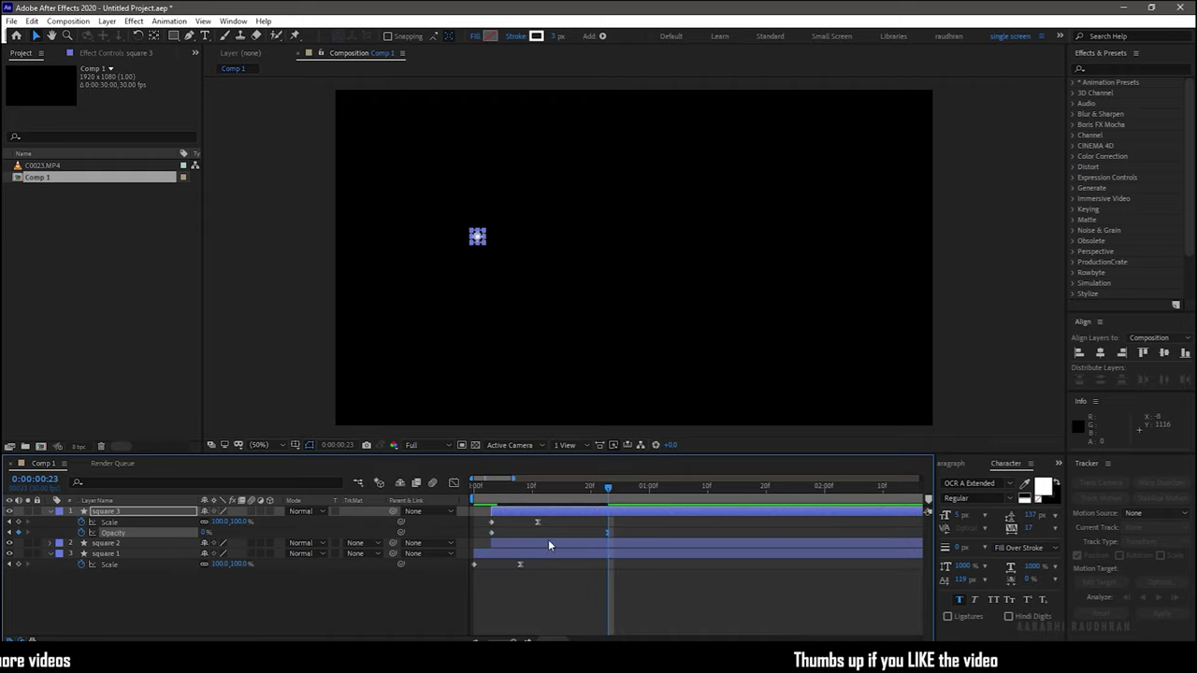
Step: Set square 3's Scale to 150% at frame 11 and start the layer a few frames later
key(j)
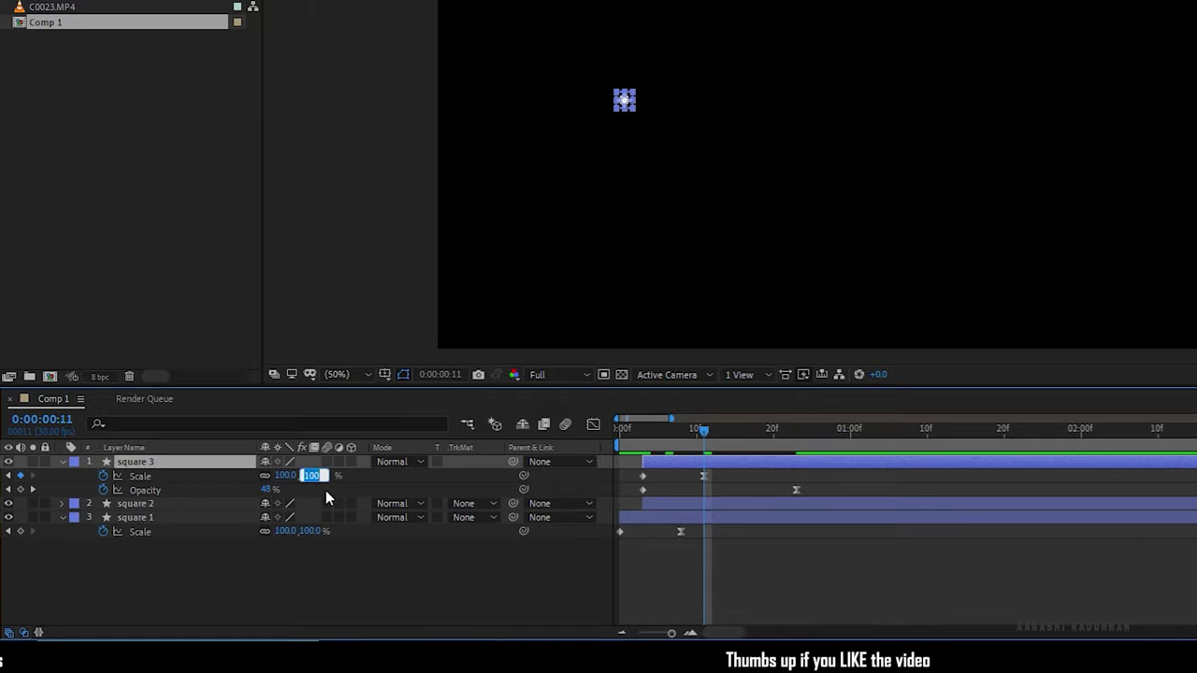
text(150)
key(Return)
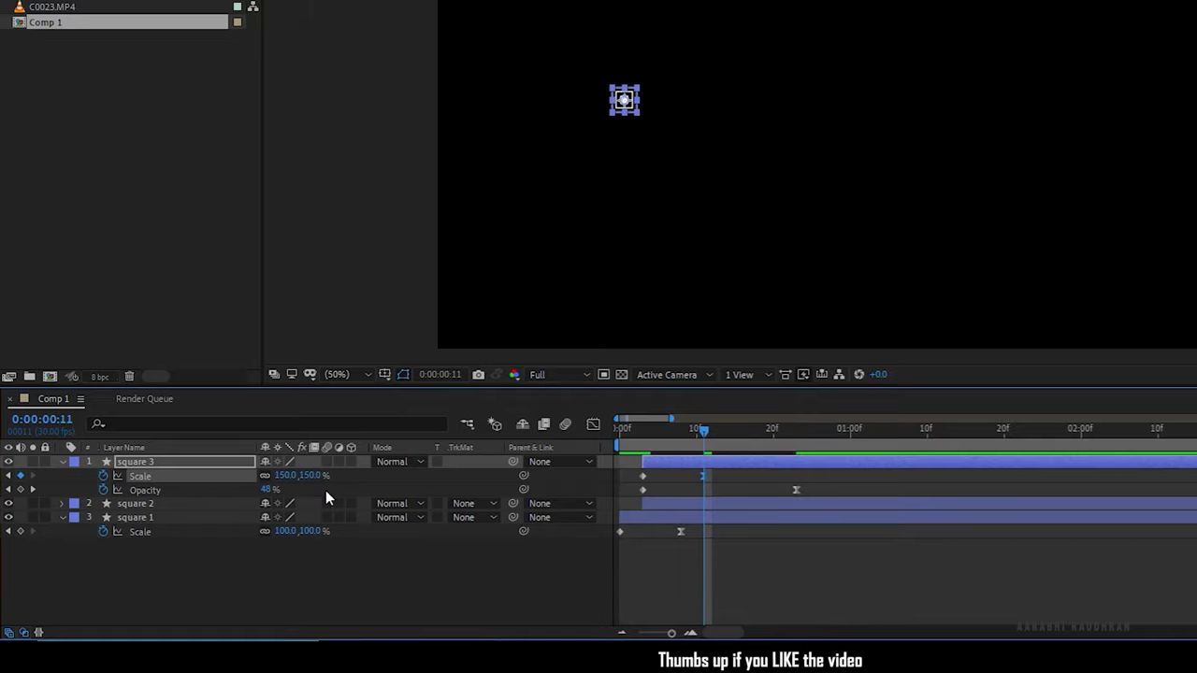
click(430, 586)
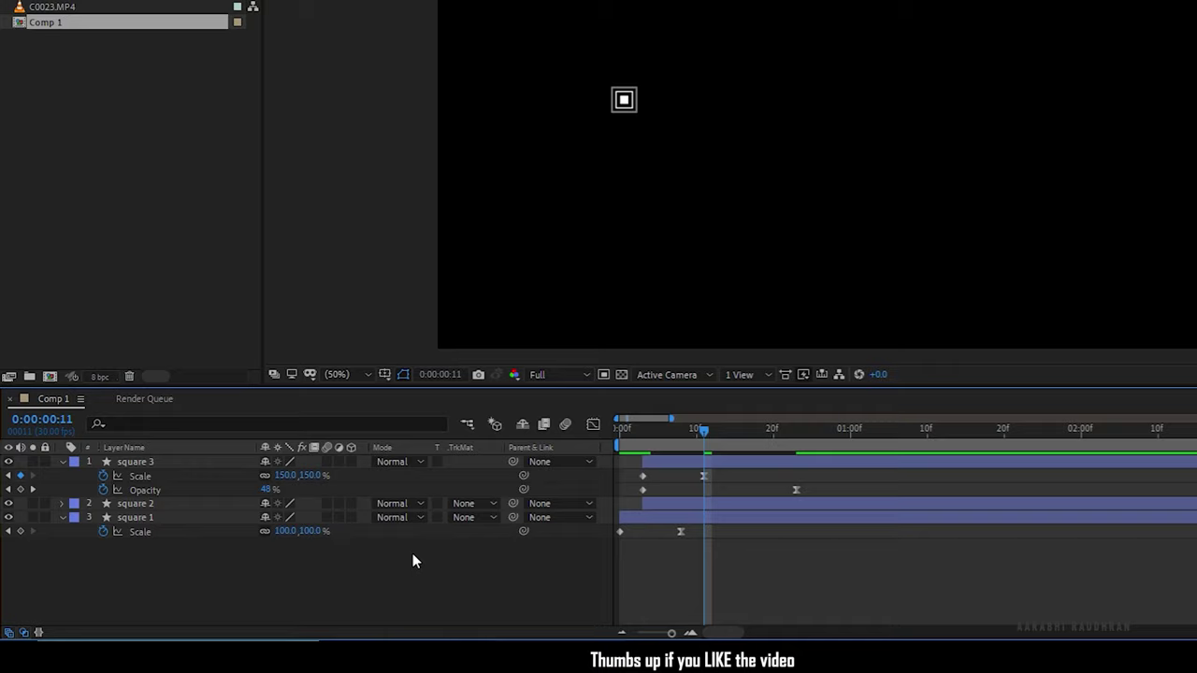
click(665, 431)
drag(660, 461, 683, 464)
click(623, 431)
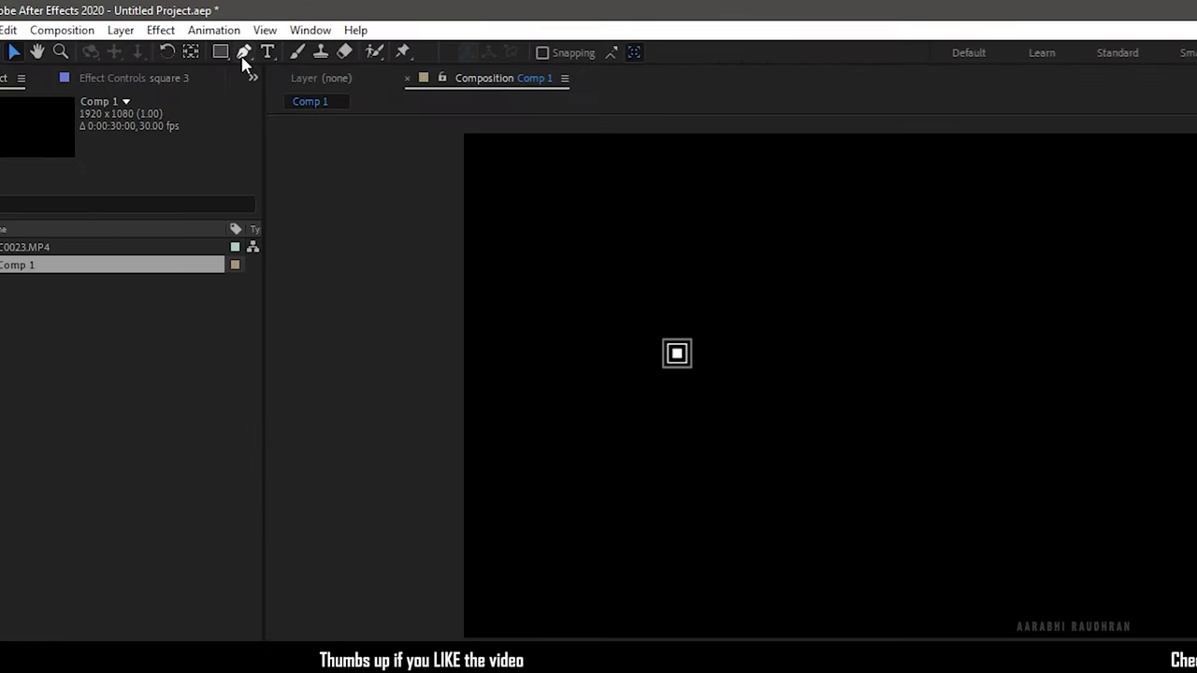
Step: Draw a Pen line from the squares that angles up then runs horizontally, and begin renaming its layer
click(188, 37)
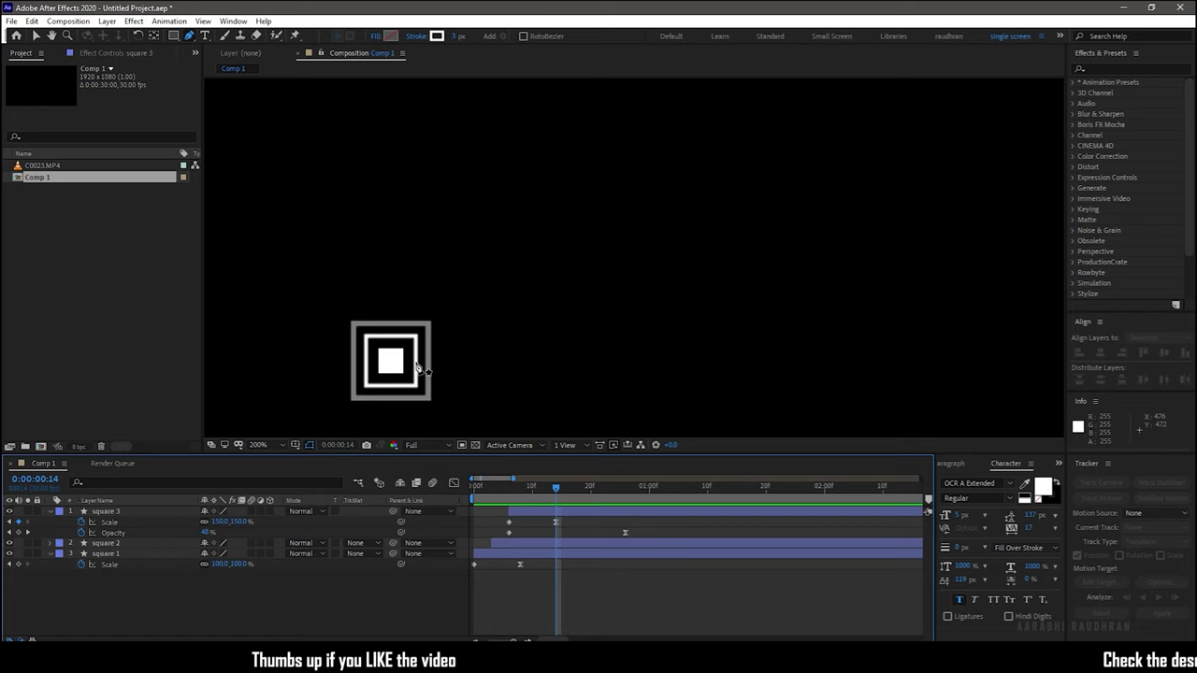
click(586, 544)
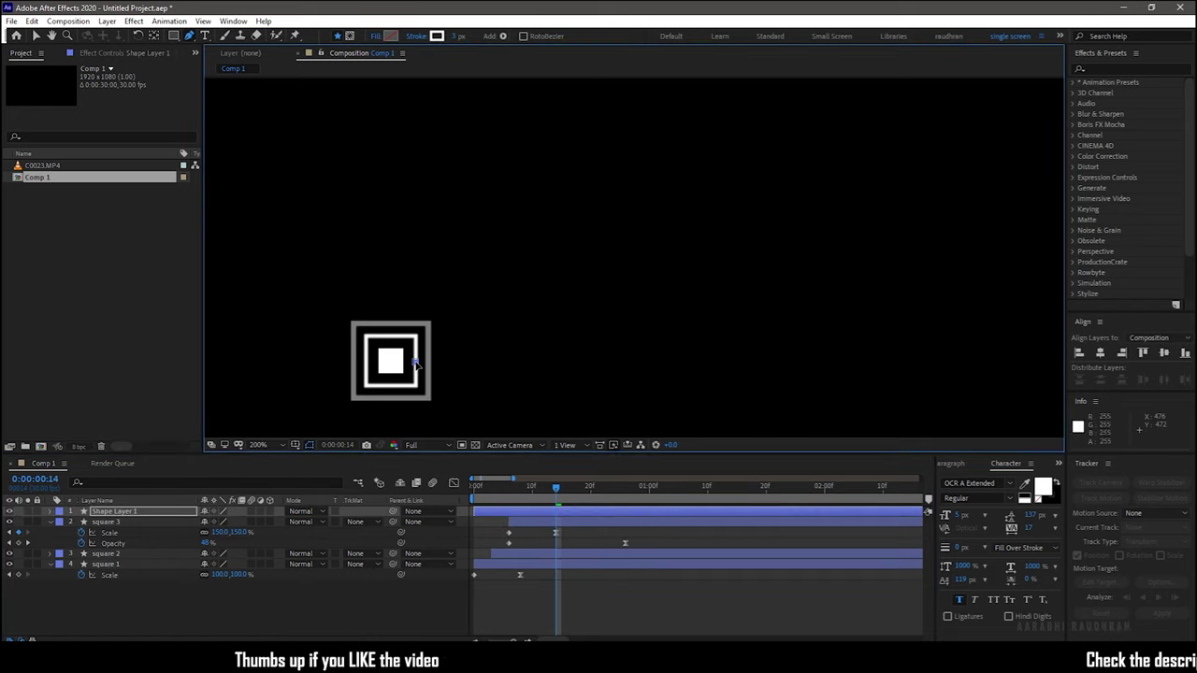
click(615, 363)
click(775, 273)
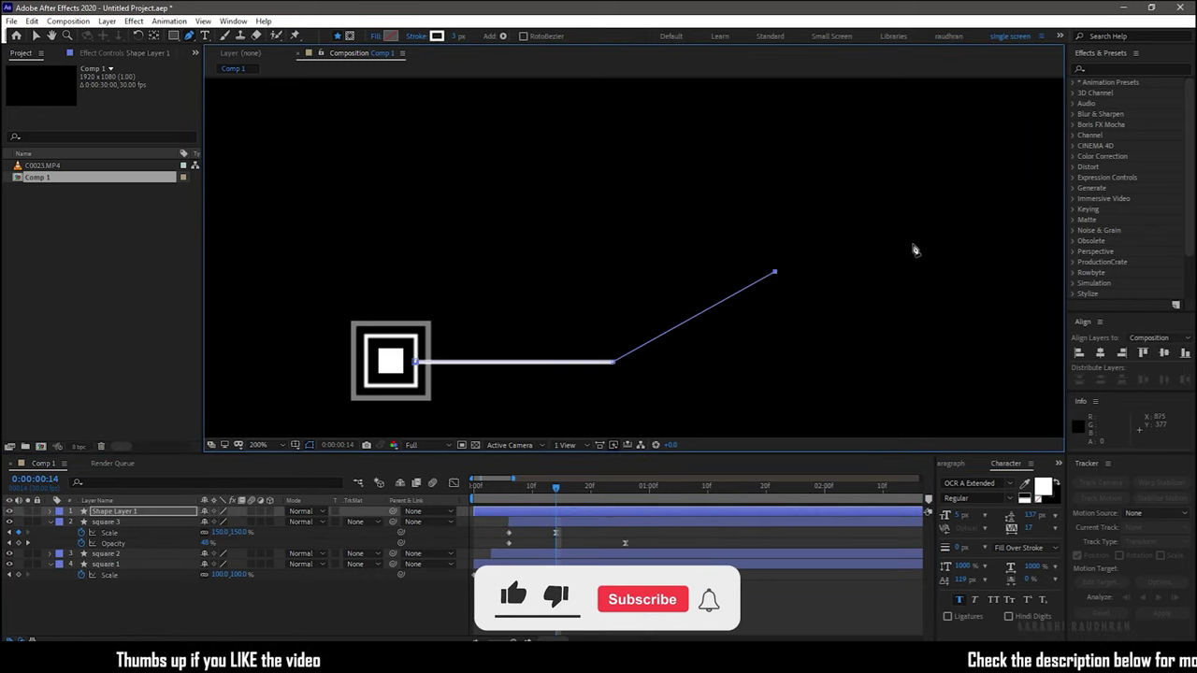
click(1015, 272)
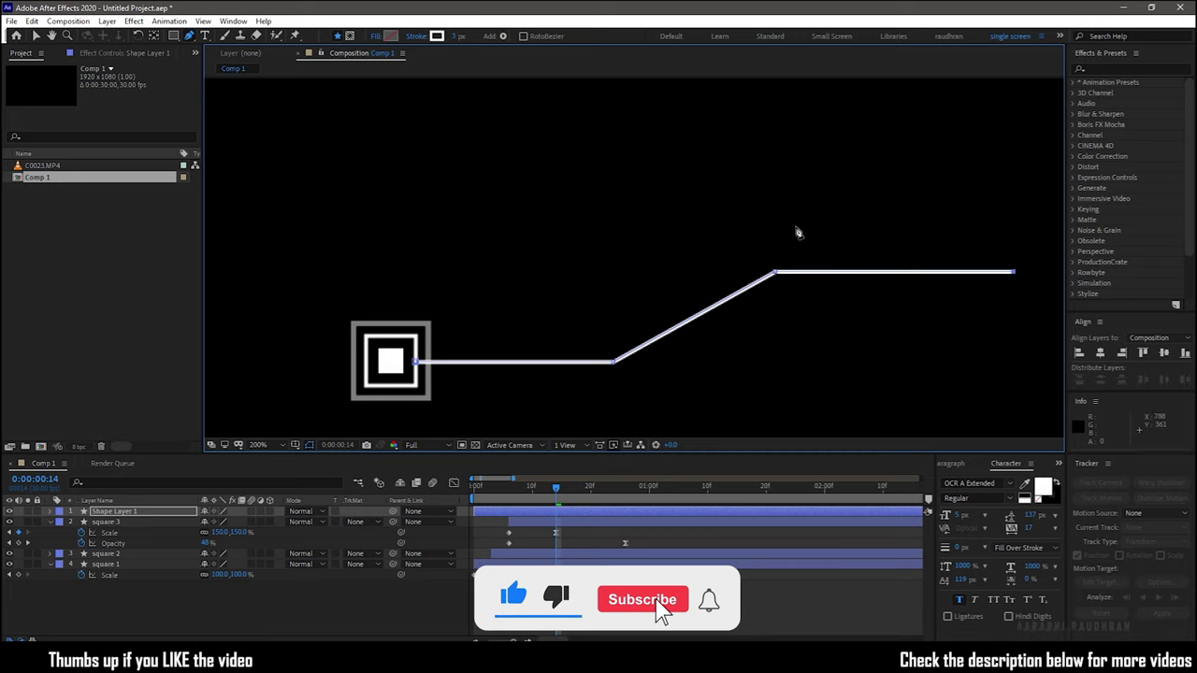
right_click(150, 512)
click(177, 488)
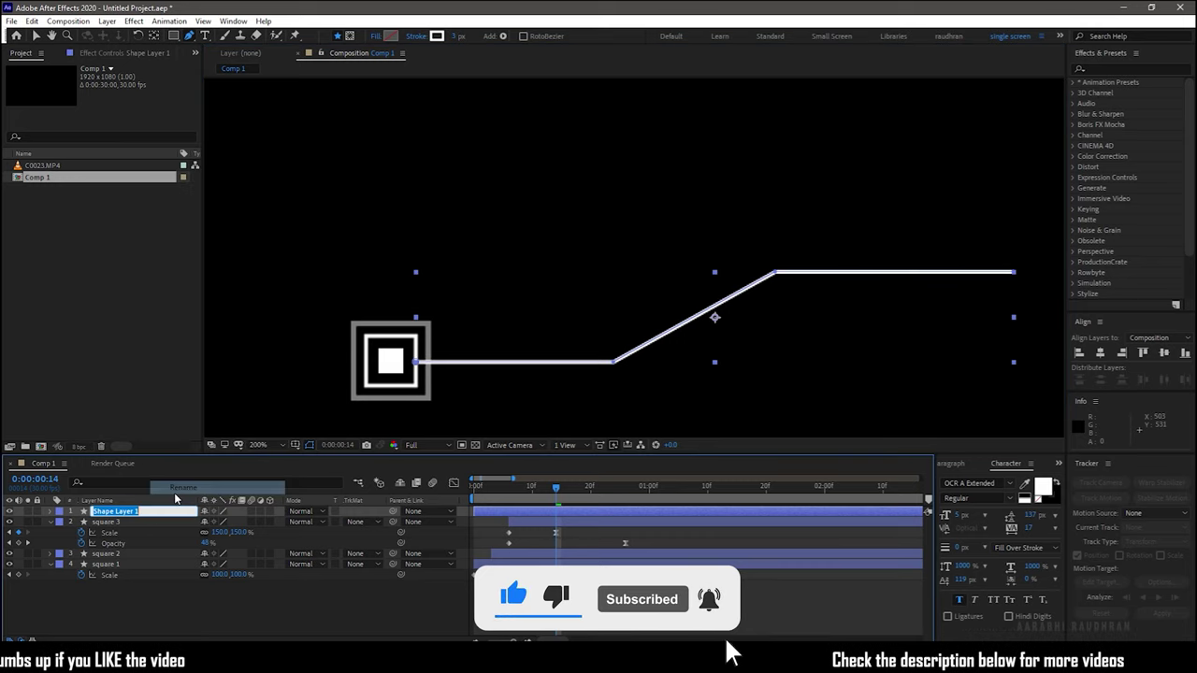
Step: Name the line layer 'stroke' and add a Trim Paths operator to it
text(stroke)
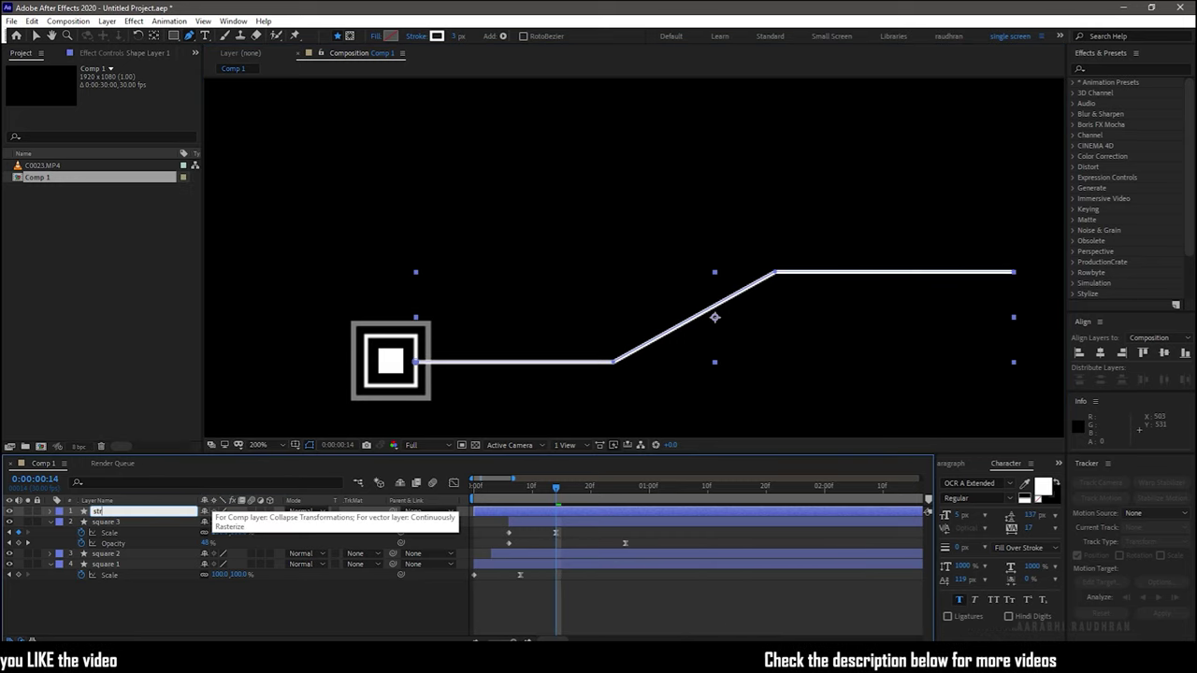
key(Return)
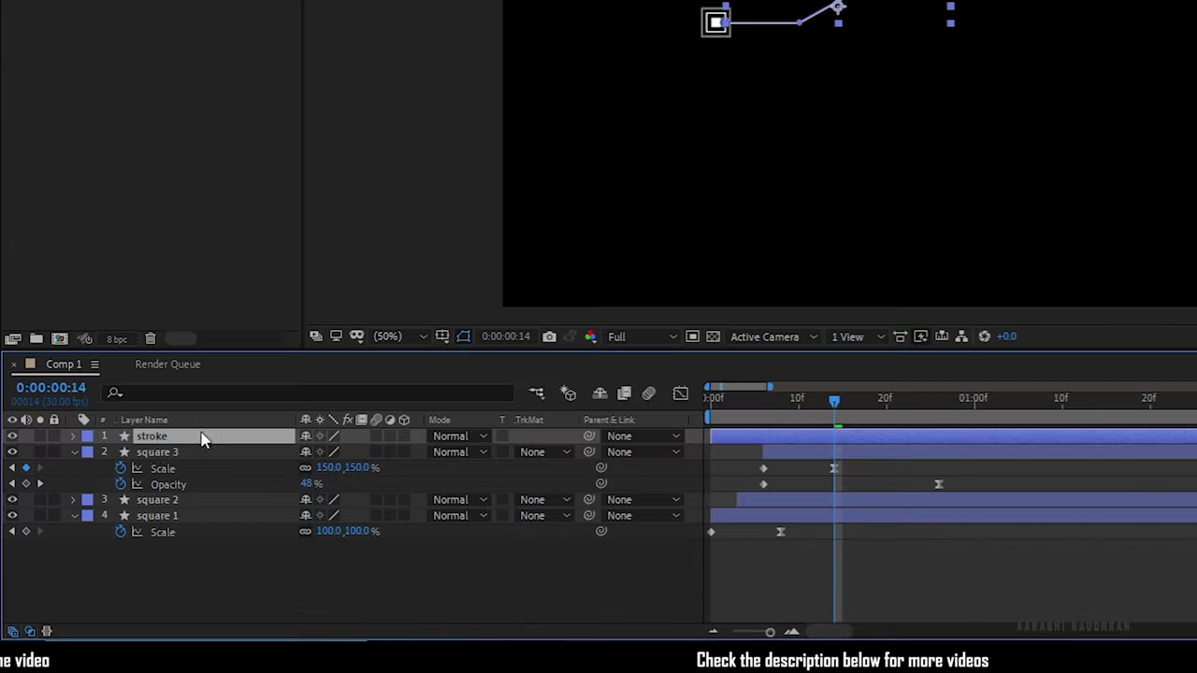
click(74, 437)
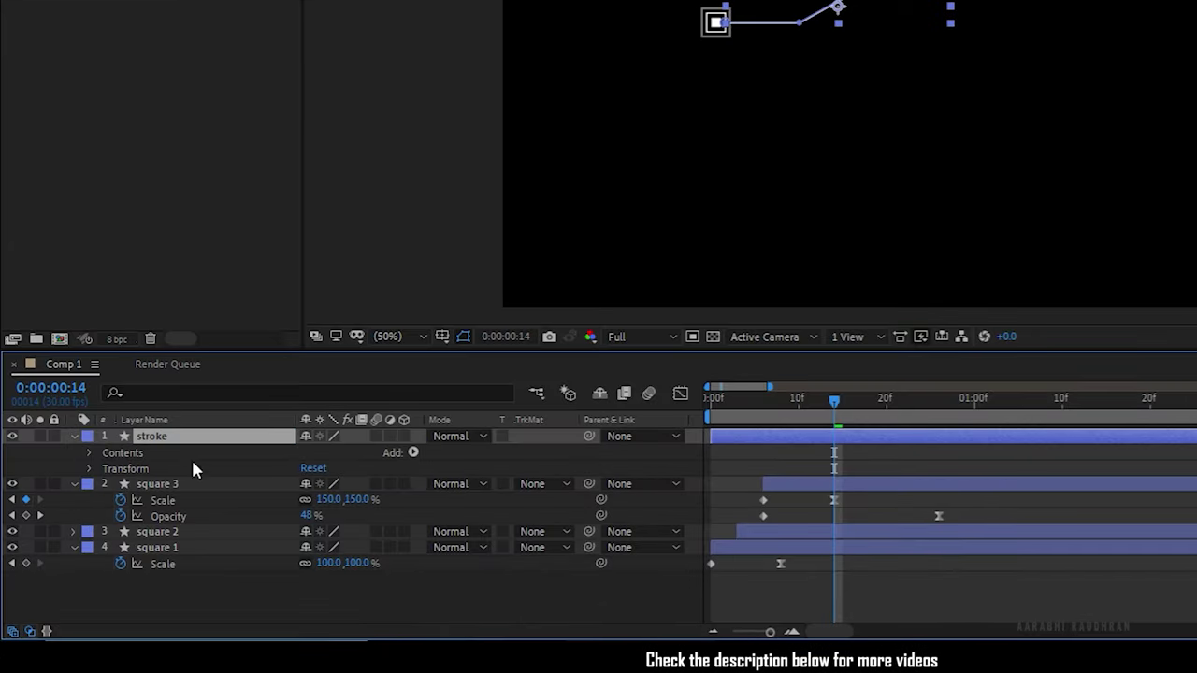
click(411, 452)
click(469, 354)
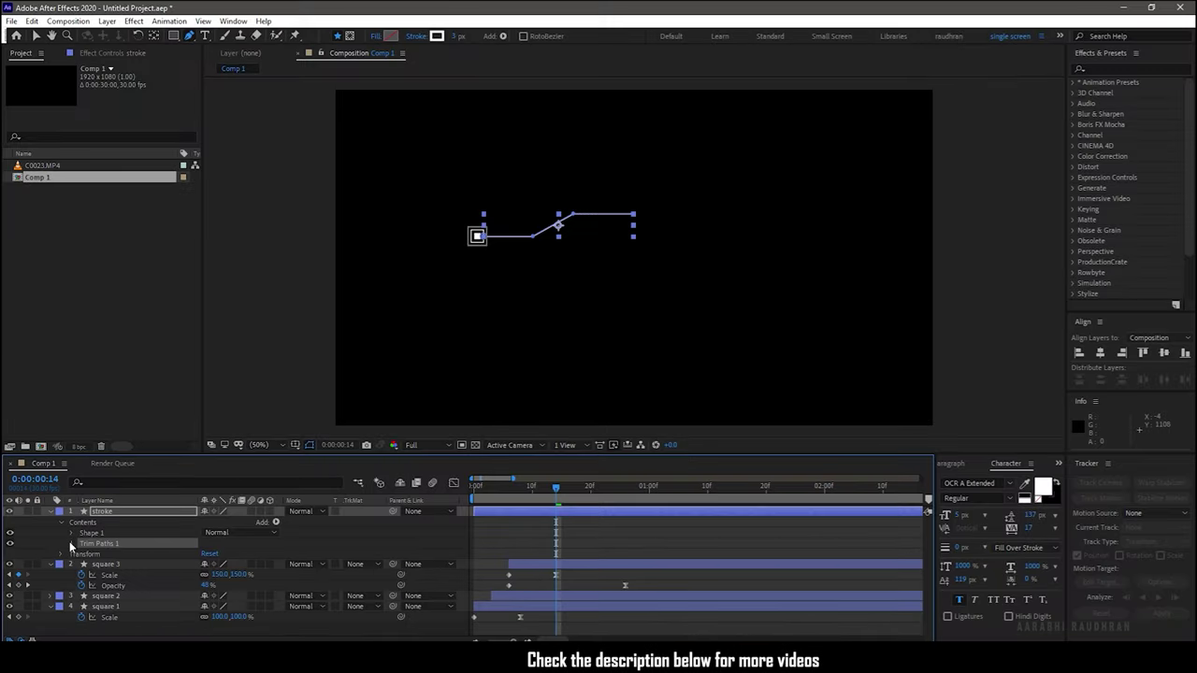
click(105, 484)
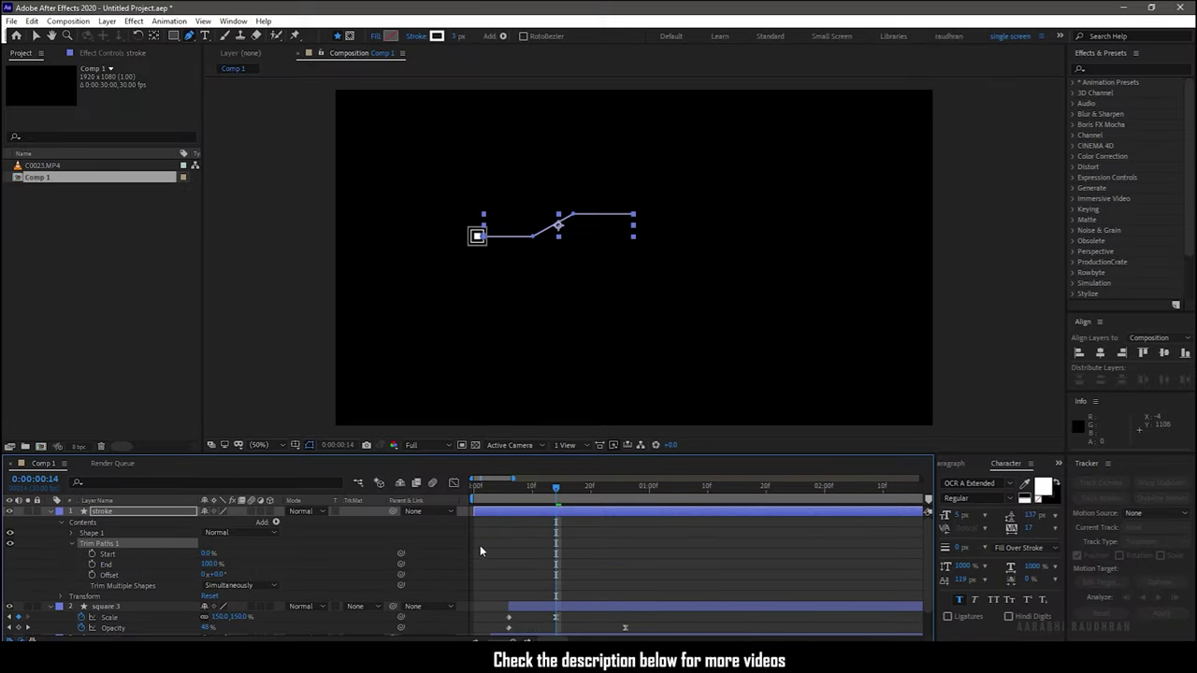
Step: Keyframe Trim Paths End from 0% at frame 10 to 100% later, then preview the draw-on
drag(556, 488, 532, 487)
click(93, 565)
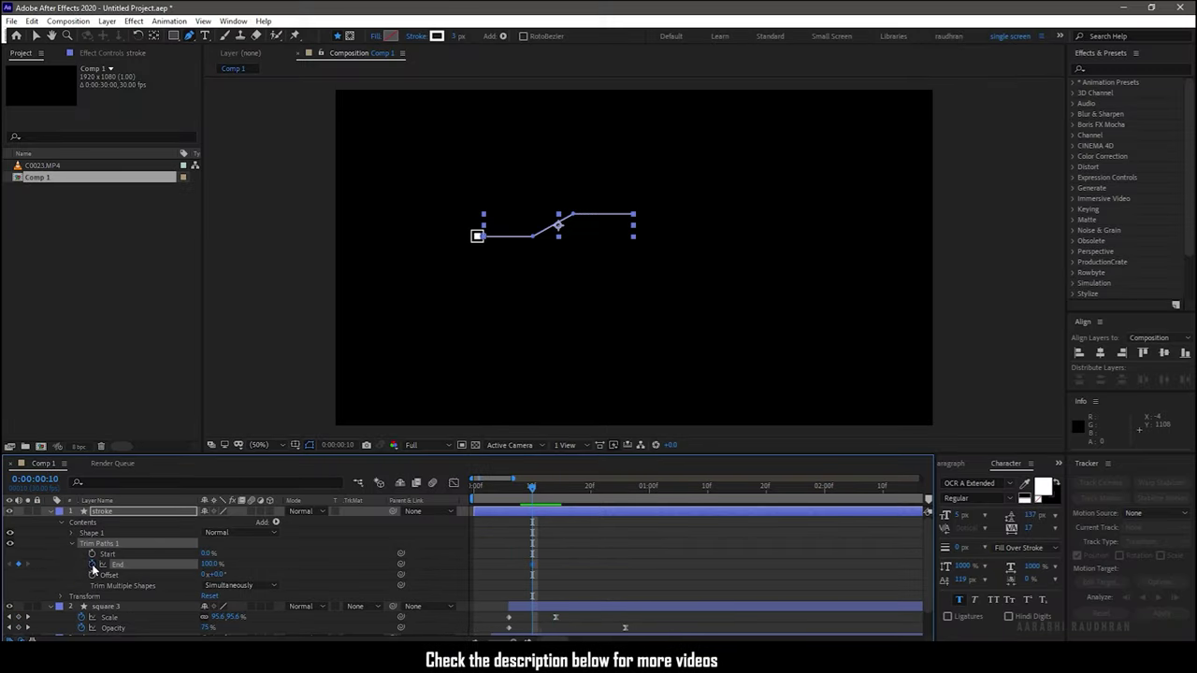
click(212, 564)
text(0)
key(Return)
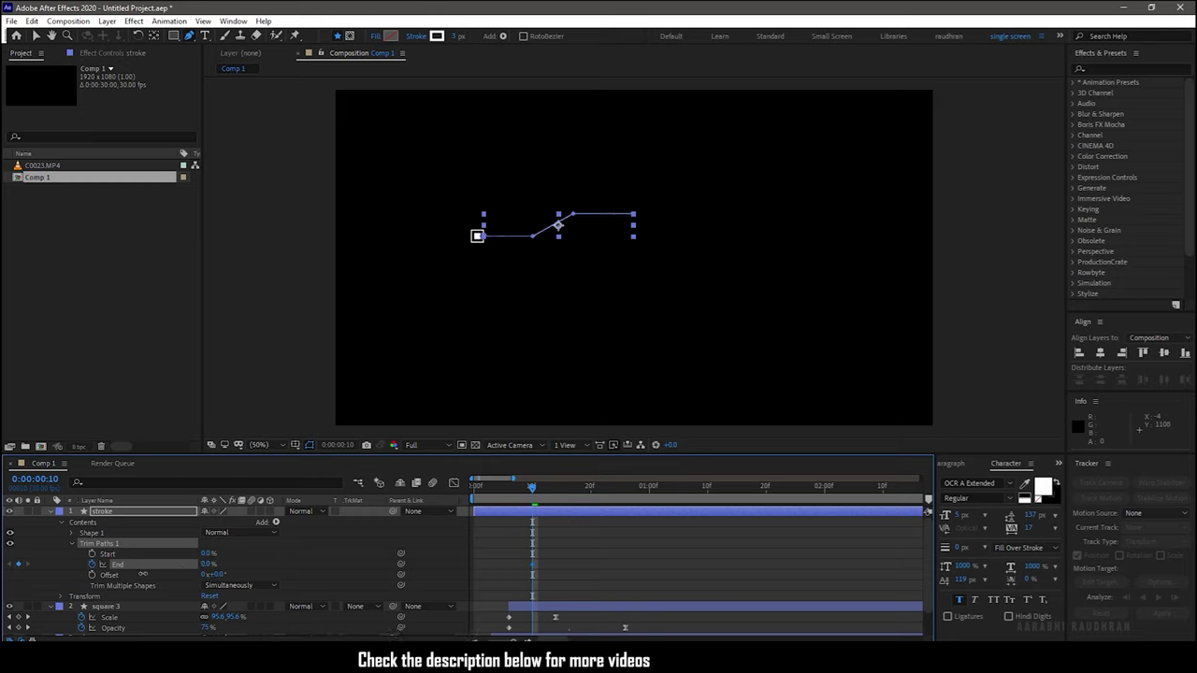
drag(534, 490, 579, 501)
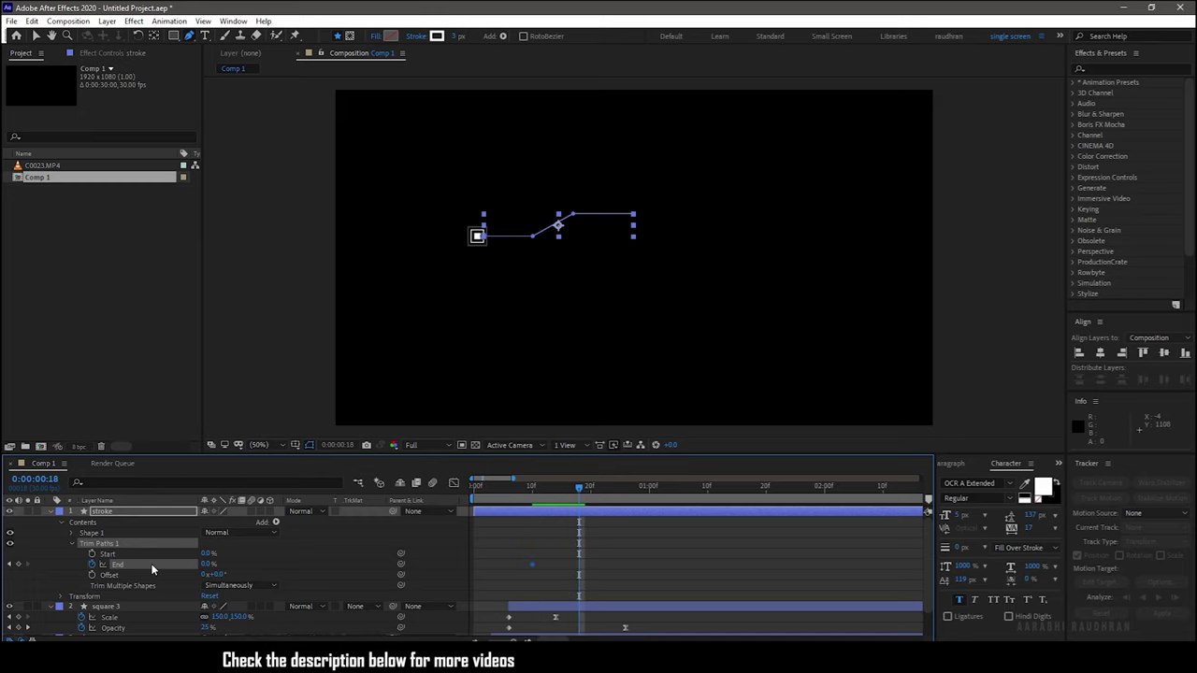
drag(208, 564, 427, 564)
click(548, 565)
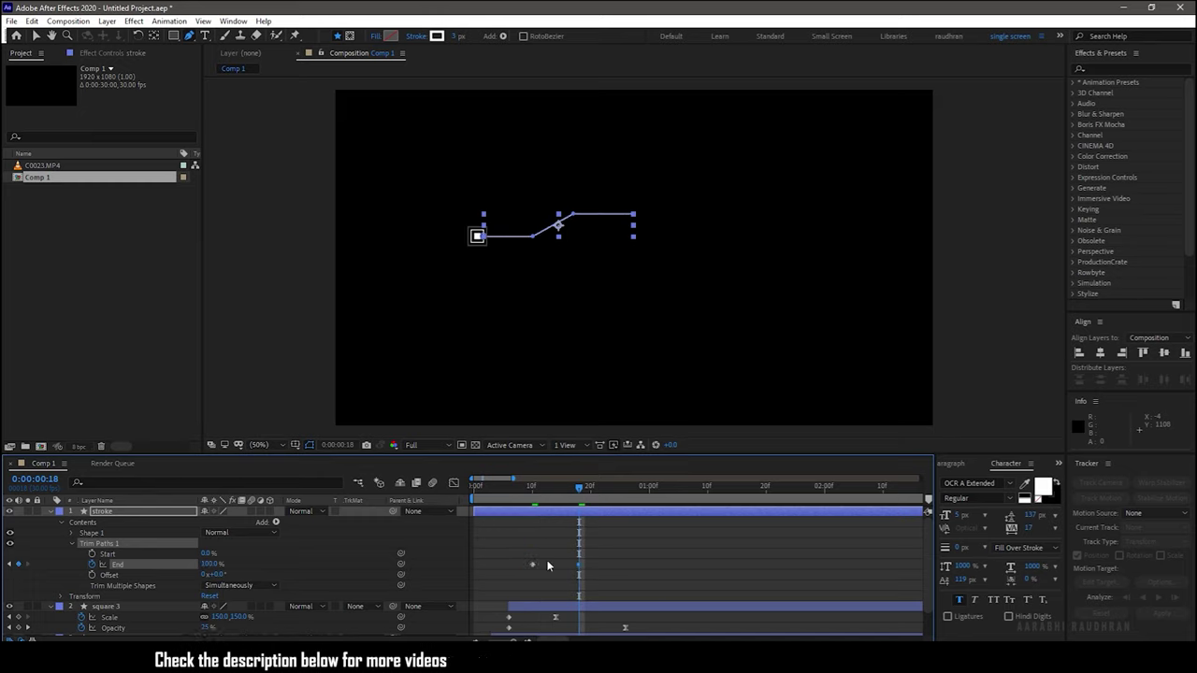
drag(580, 487, 707, 493)
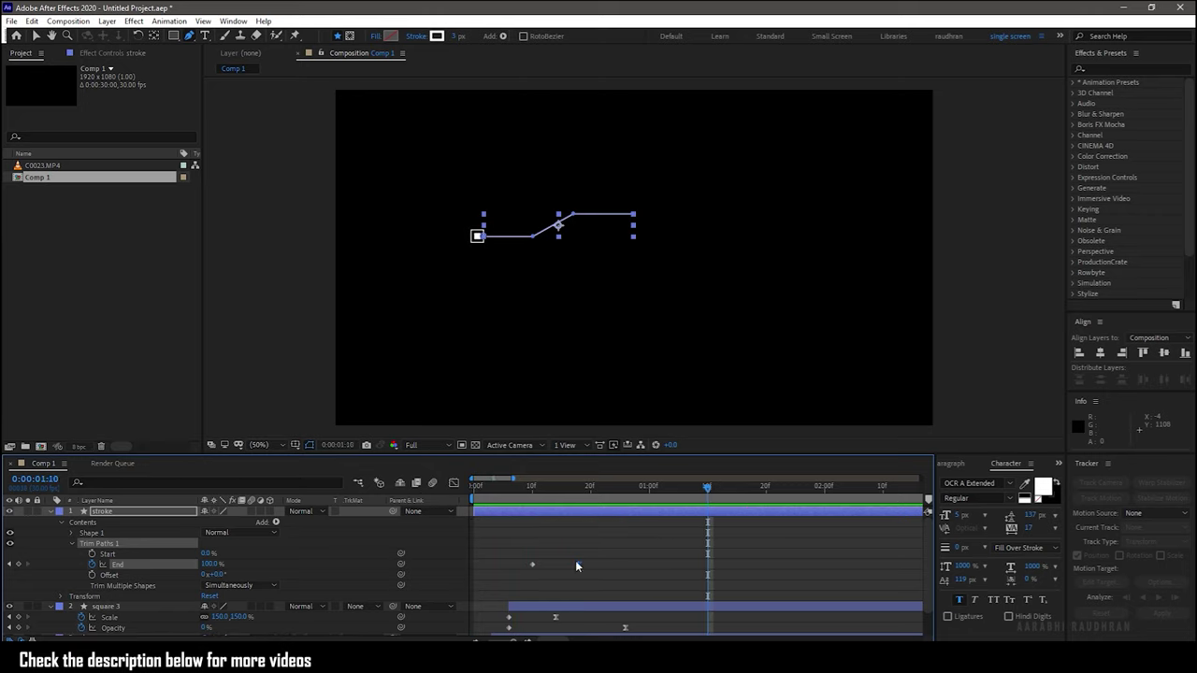
drag(578, 564, 707, 564)
key(space)
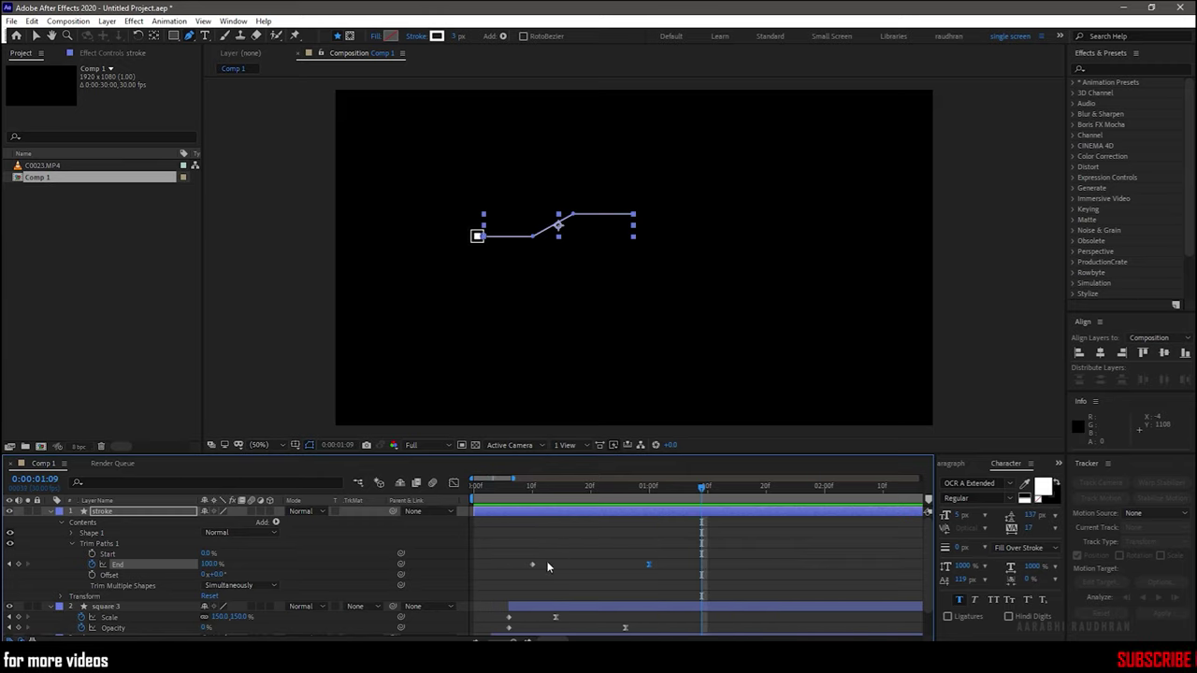
Step: Create a new text layer and type STORK at the connector line's right end
key(u)
click(342, 606)
right_click(340, 611)
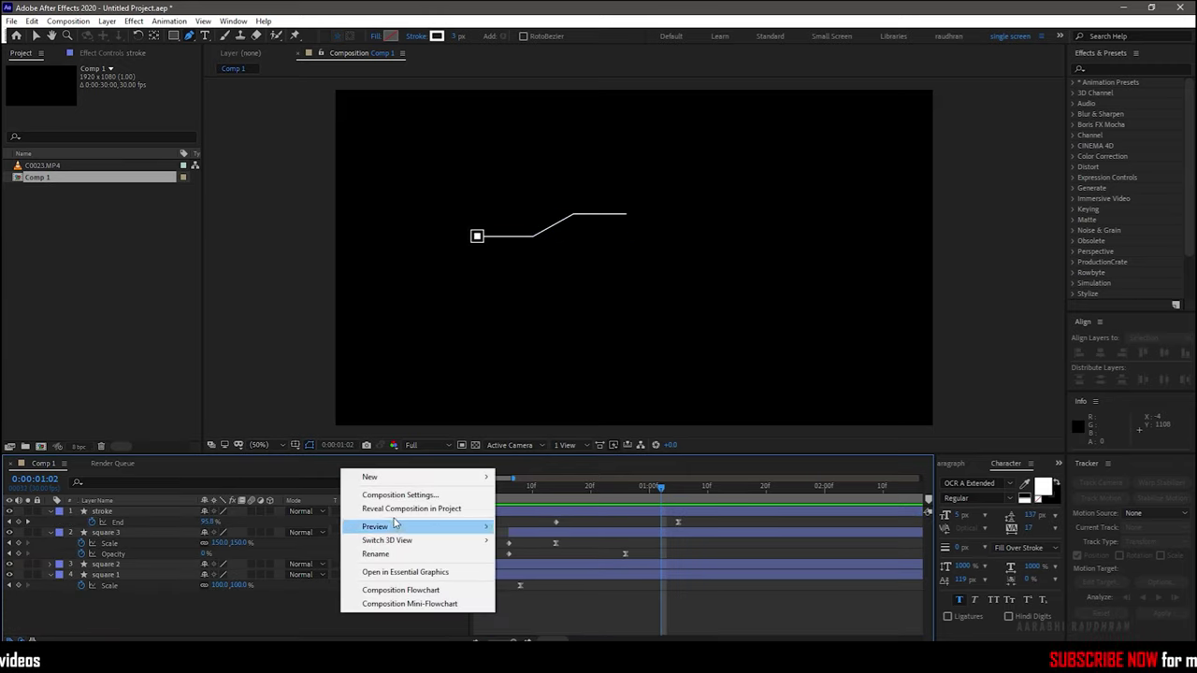
mouse_move(392, 480)
click(521, 495)
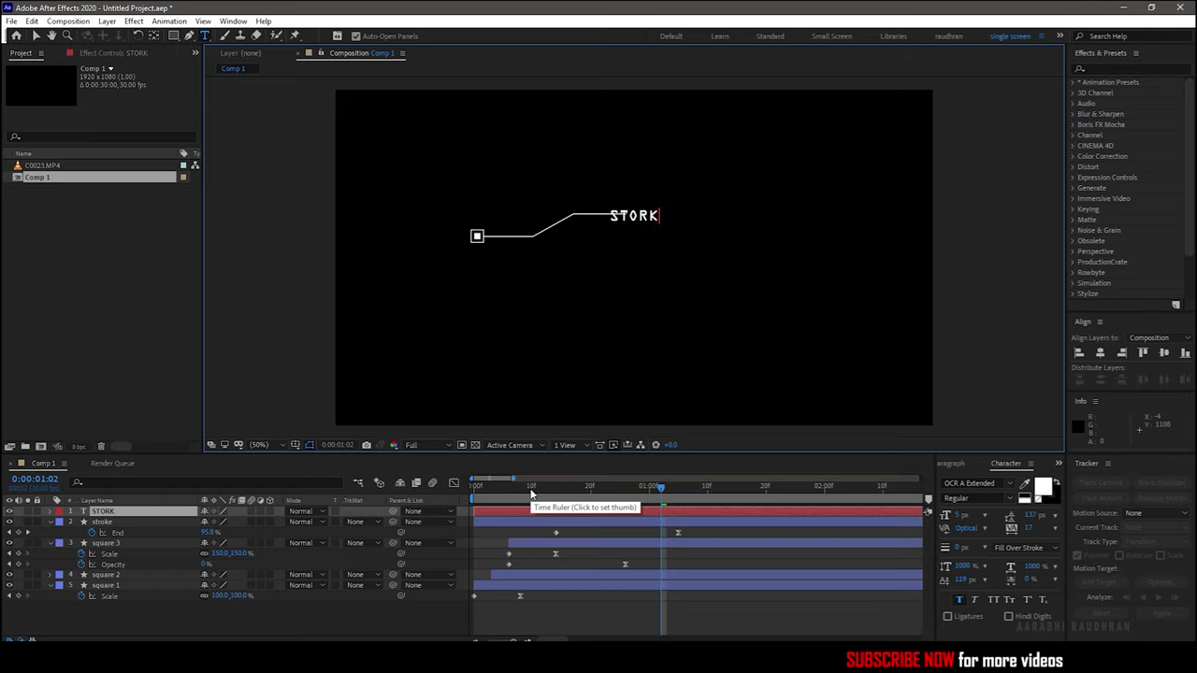
key(ctrl+Return)
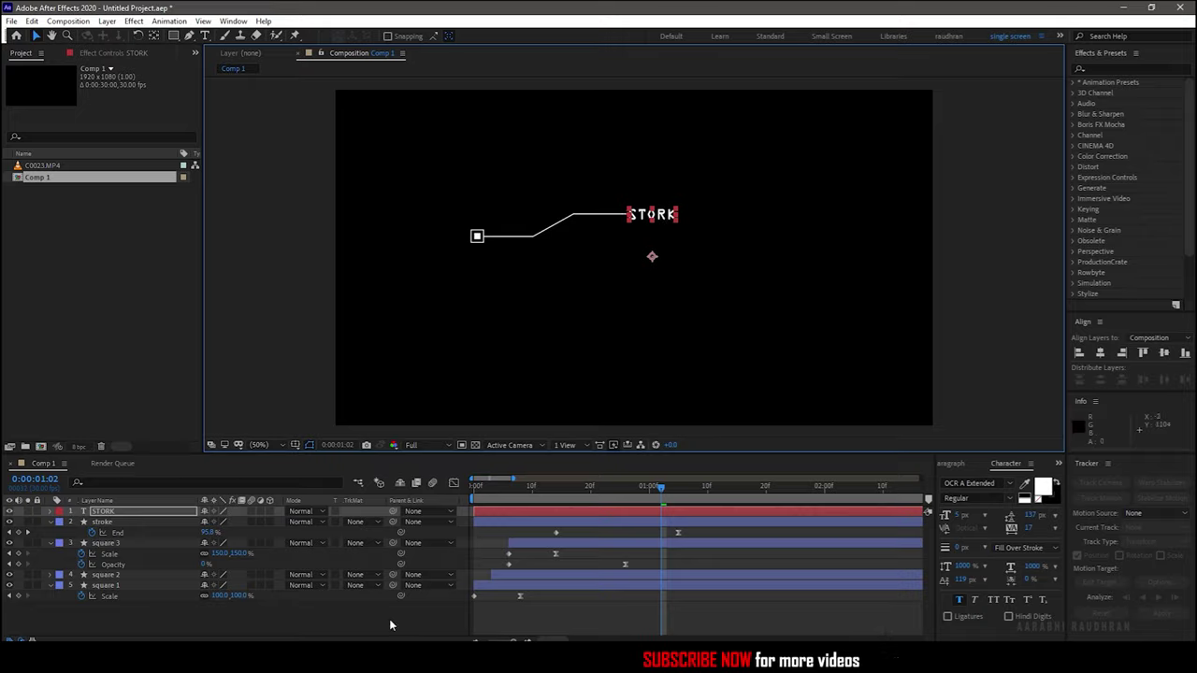
click(1107, 64)
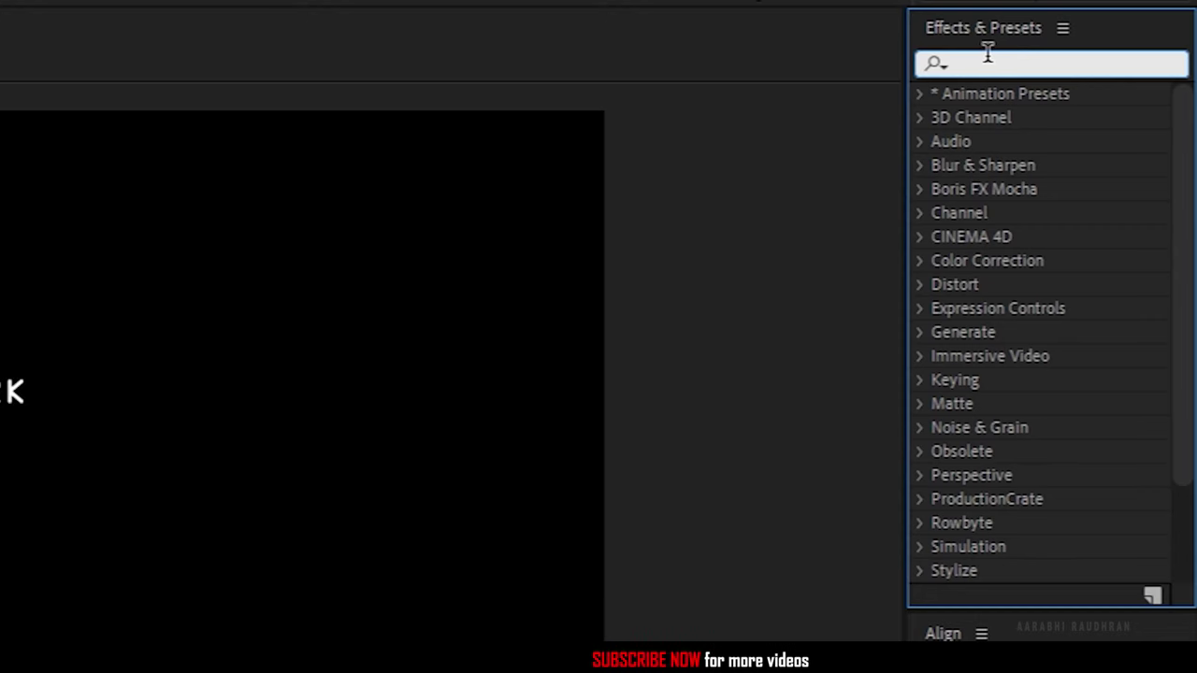
Step: Apply the Typewriter preset to STORK, preview it, and make the typing finish sooner
text(type)
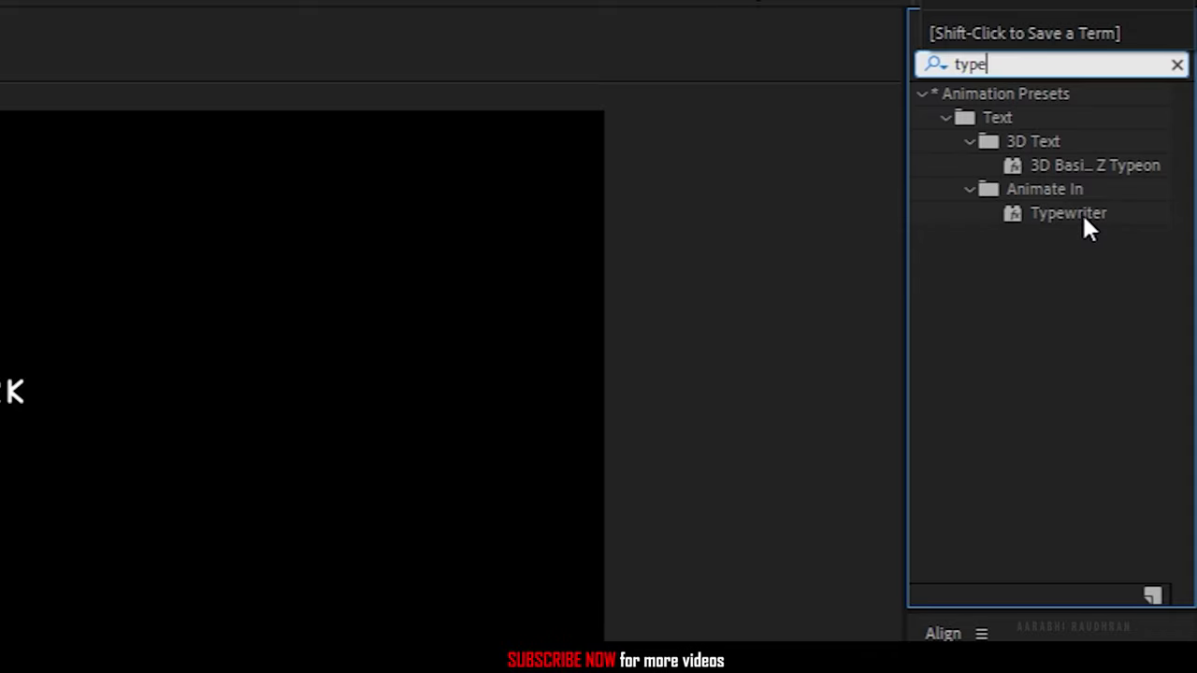
drag(1082, 212, 147, 512)
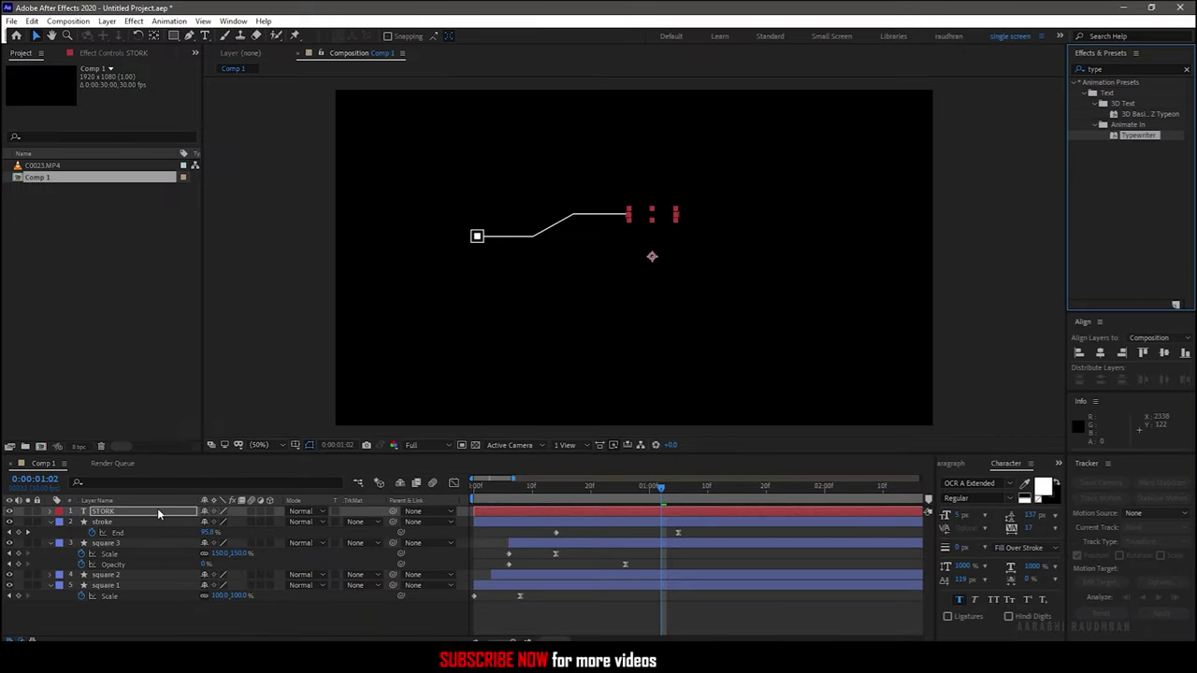
key(u)
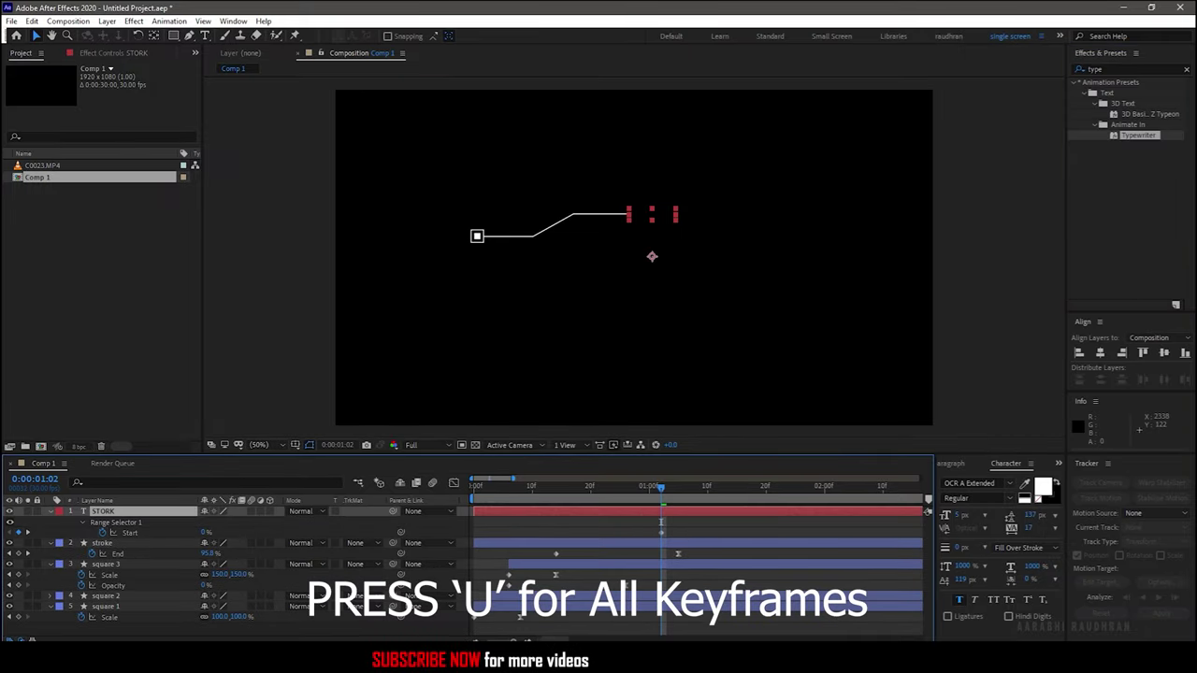
key(minus)
key(Home)
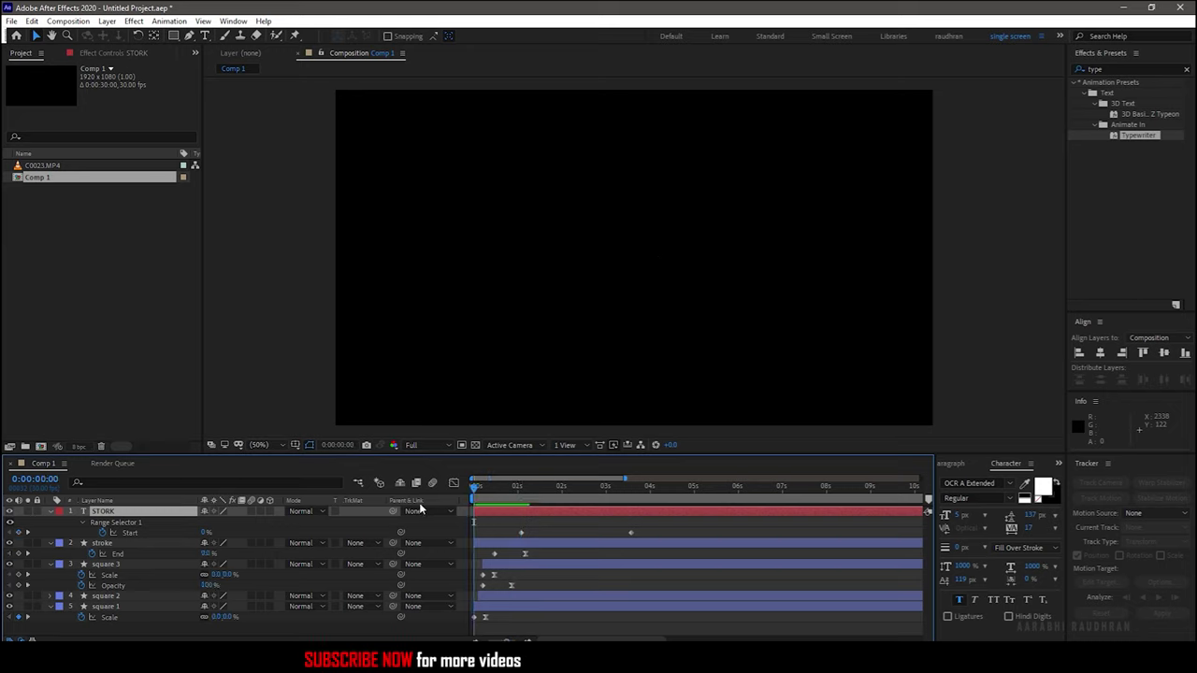
key(space)
drag(631, 533, 590, 533)
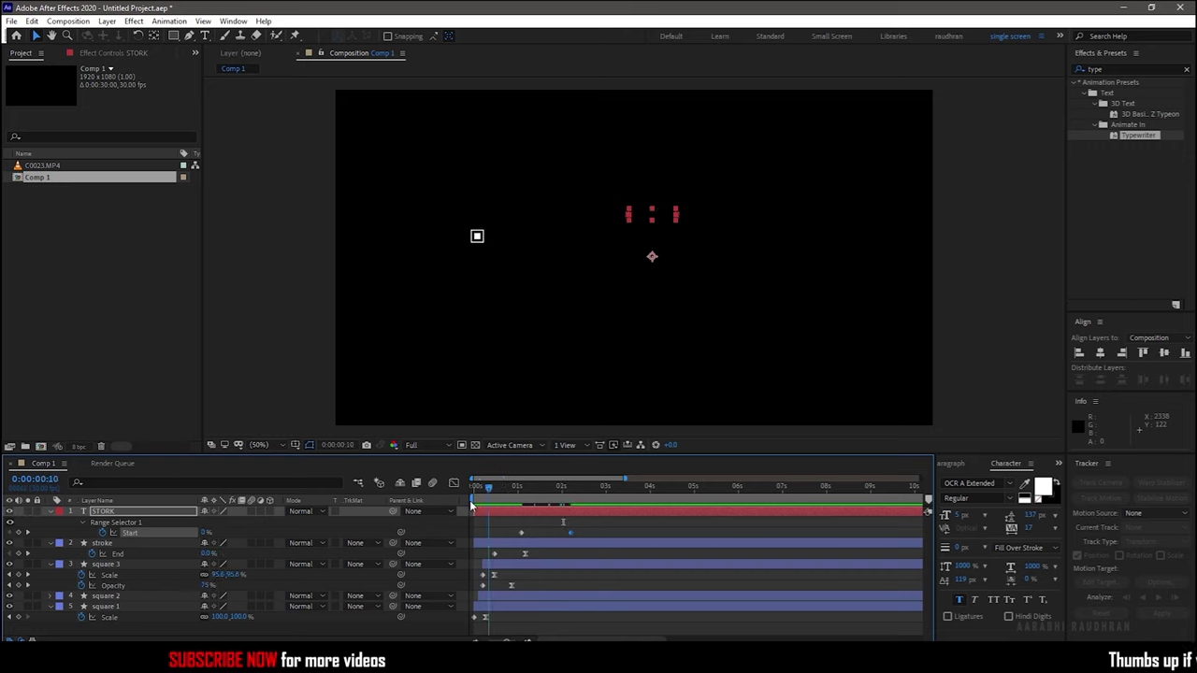
Step: Select all five layers and pre-compose them into a precomp named 'the title'
key(space)
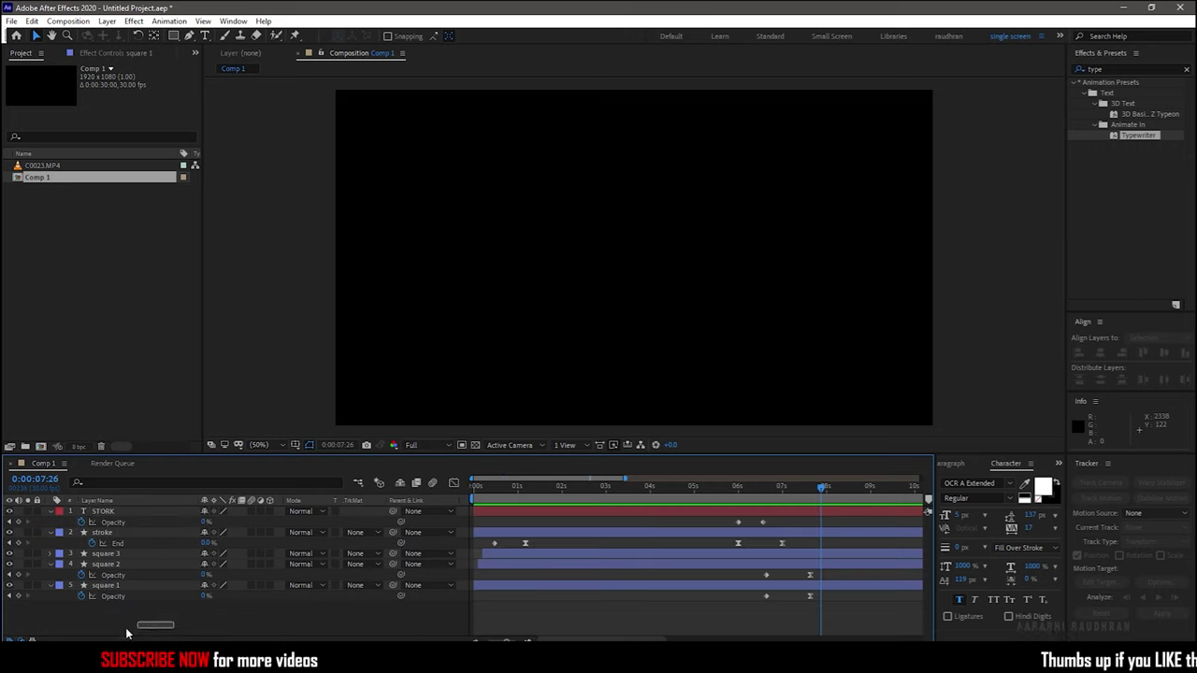
drag(134, 622, 140, 511)
right_click(139, 511)
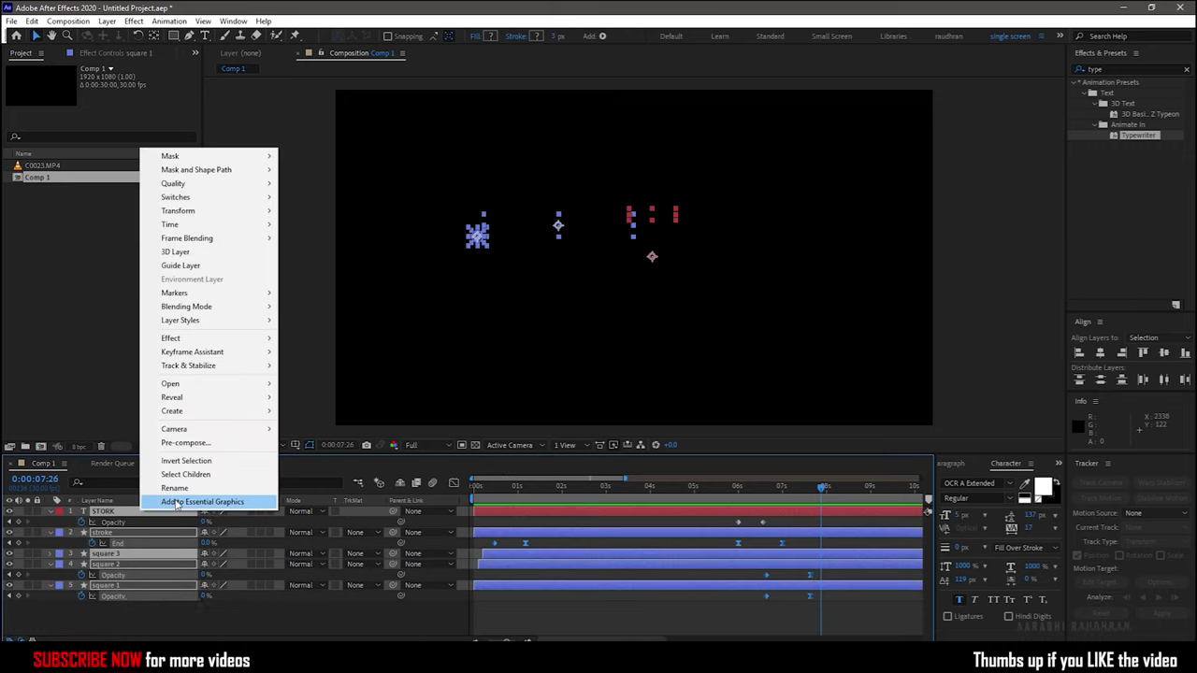
click(185, 444)
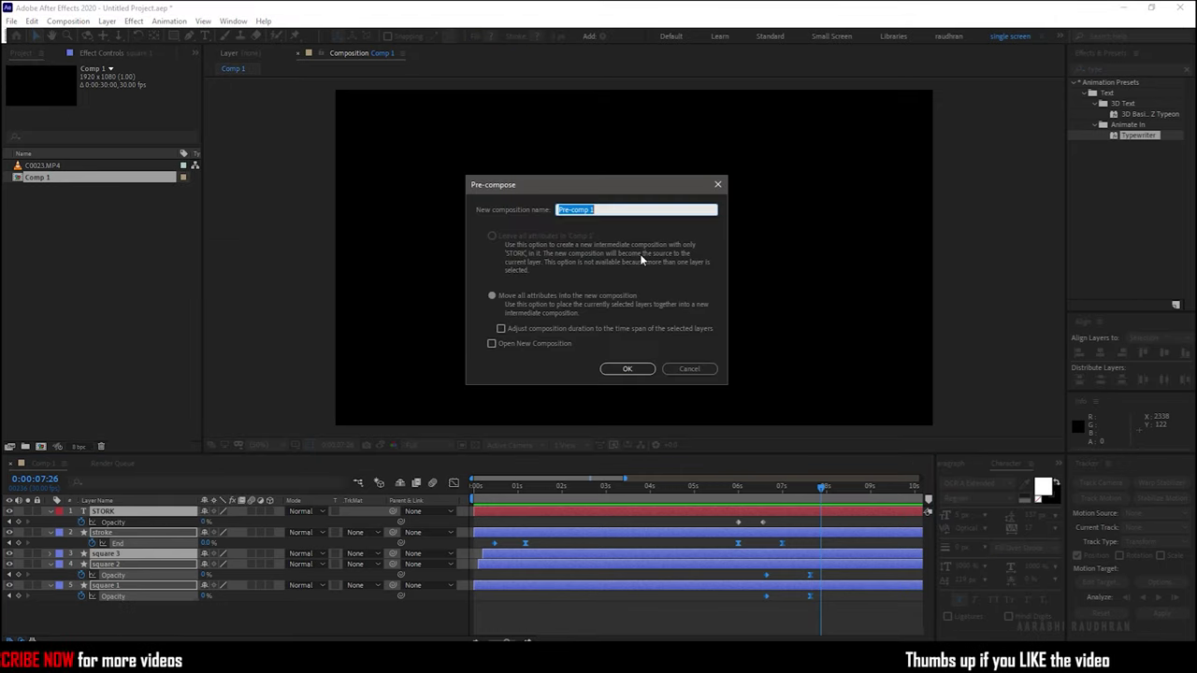
text(the title)
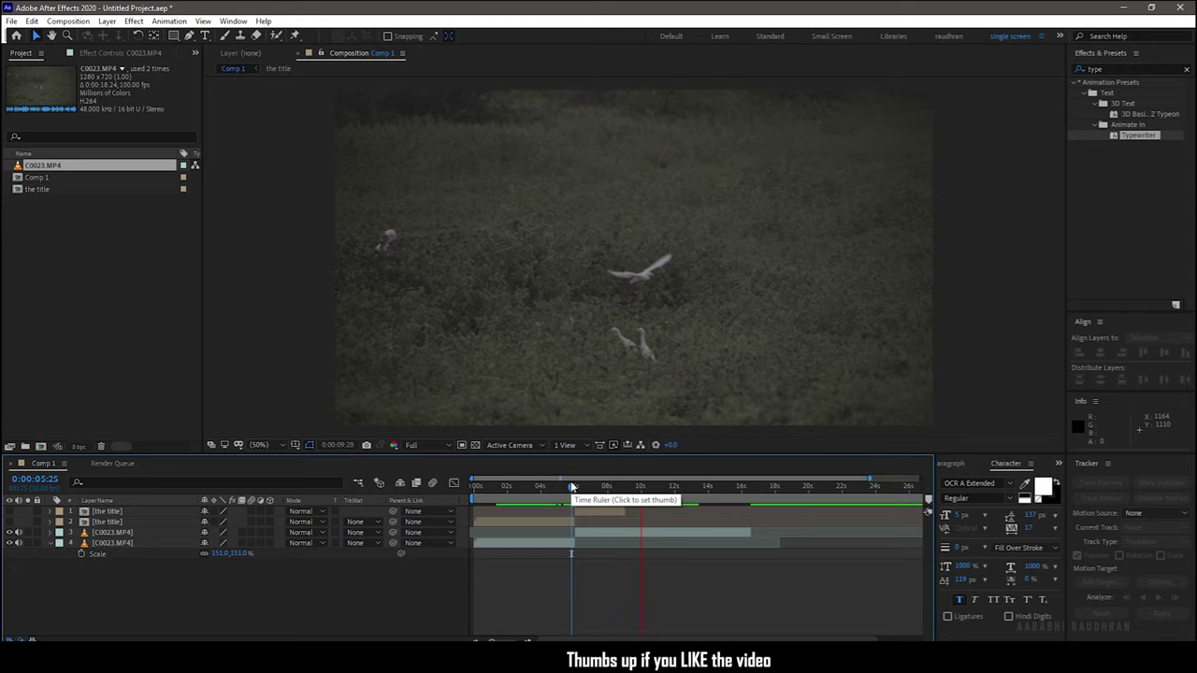
Step: Stop the preview, select the C0023.MP4 layer and bring up the Tracker panel
key(space)
click(605, 535)
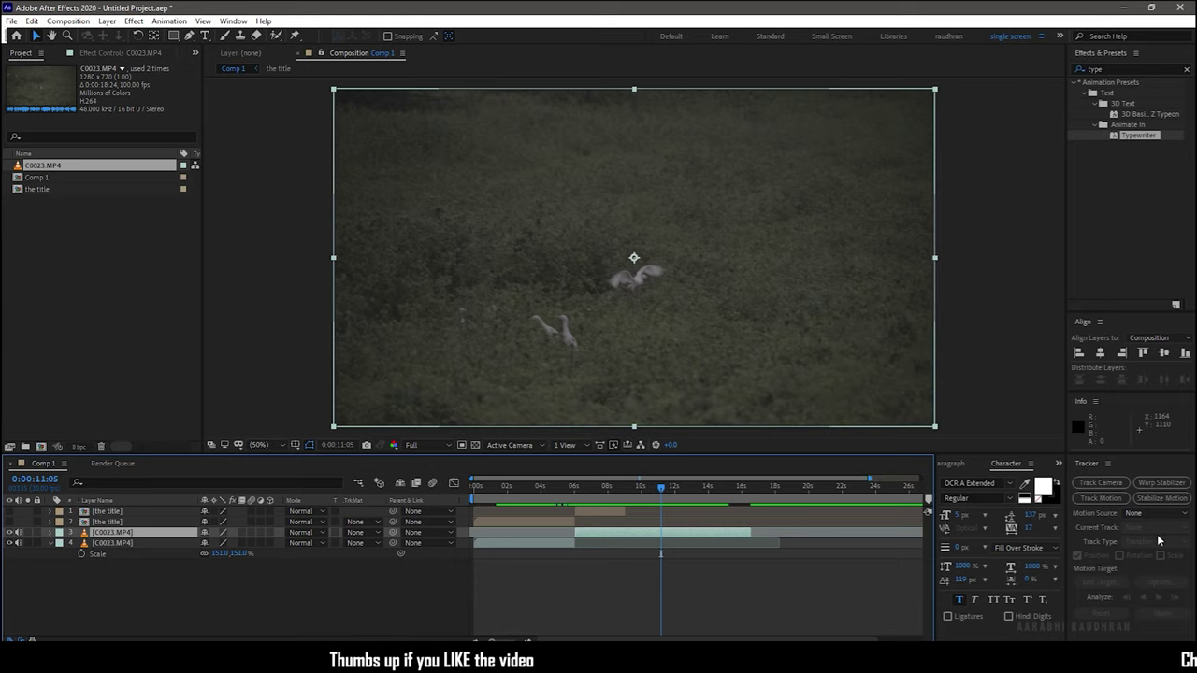
click(232, 20)
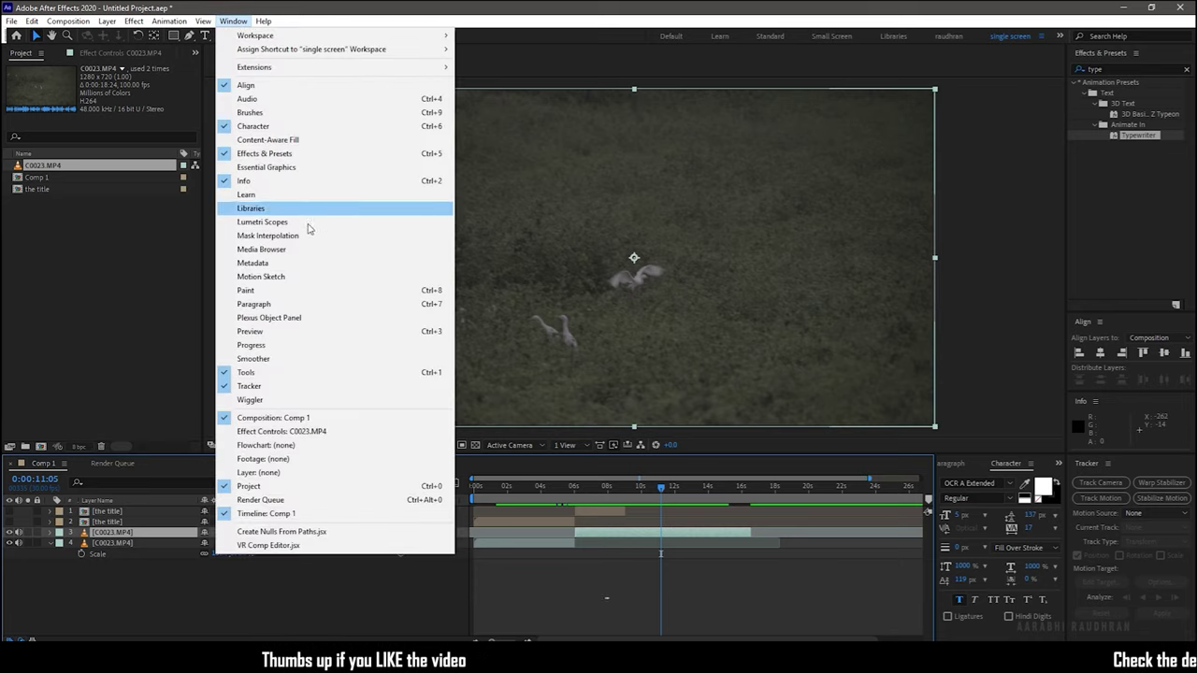
click(293, 385)
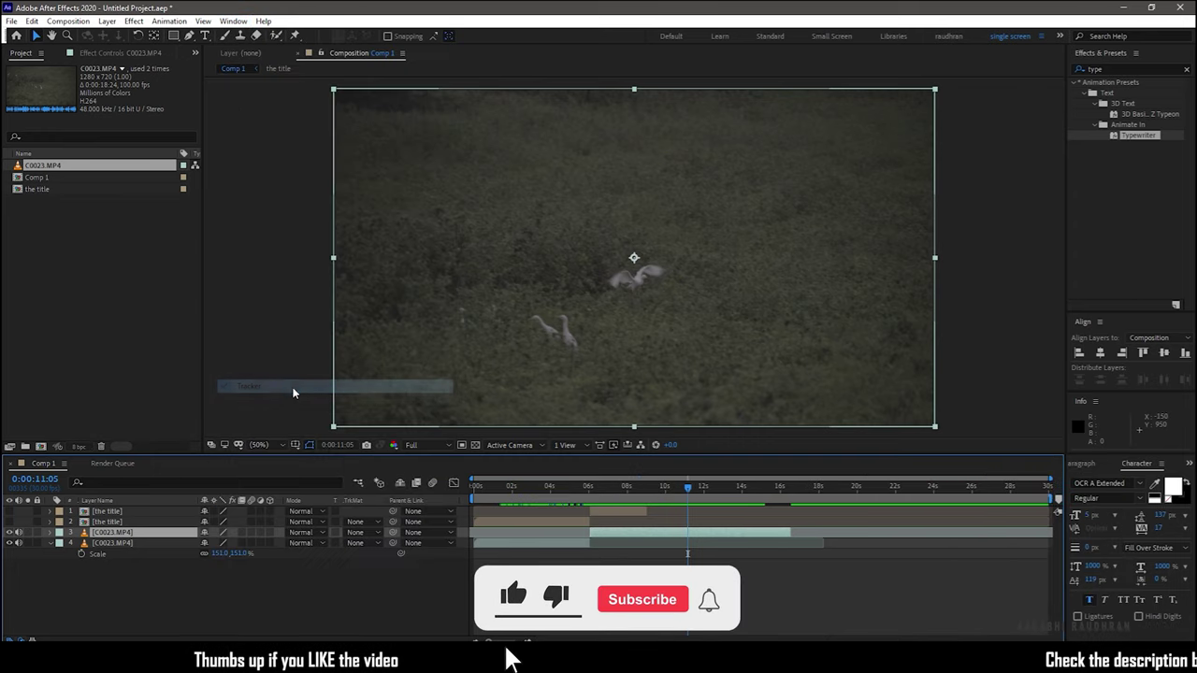
click(233, 21)
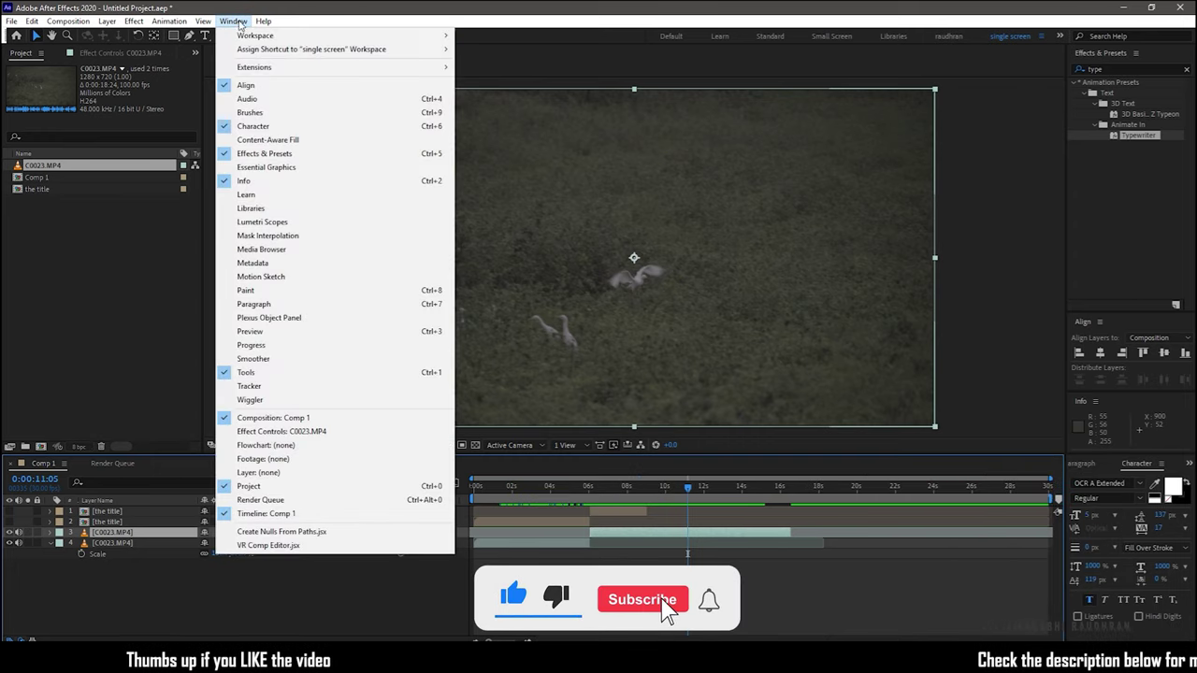
click(290, 385)
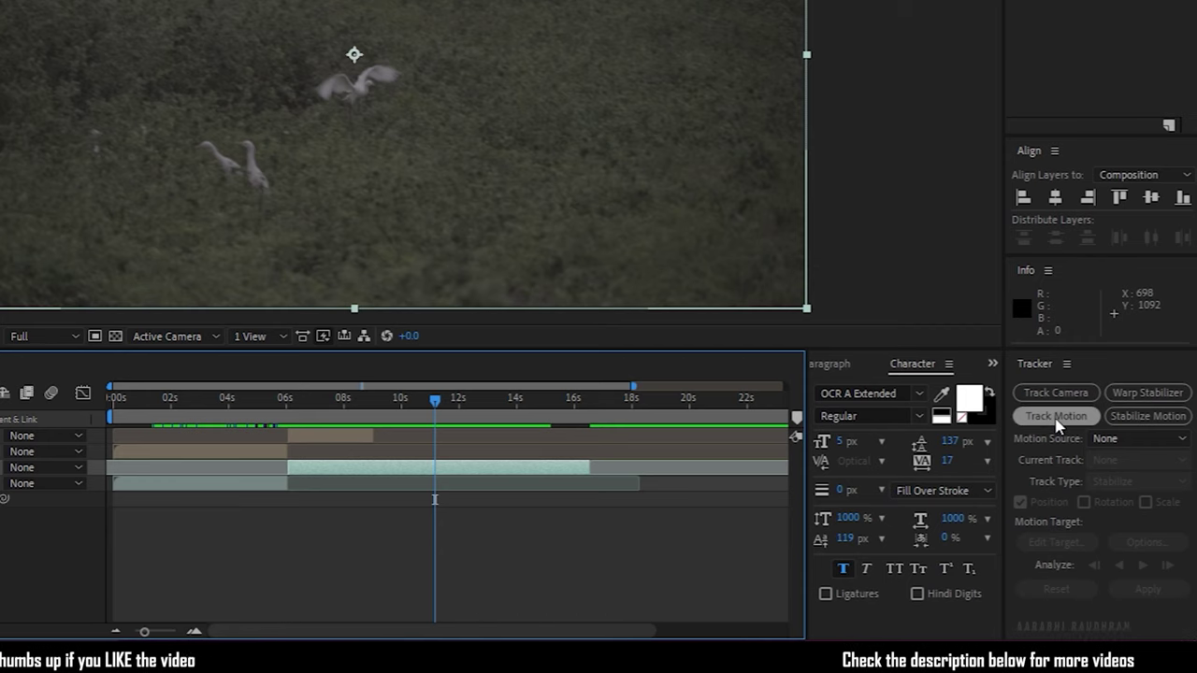
Step: Start Track Motion on C0023.MP4 near 6 s, placing Track Point 1 on the bird with an enlarged search area
click(1057, 417)
drag(435, 400, 285, 398)
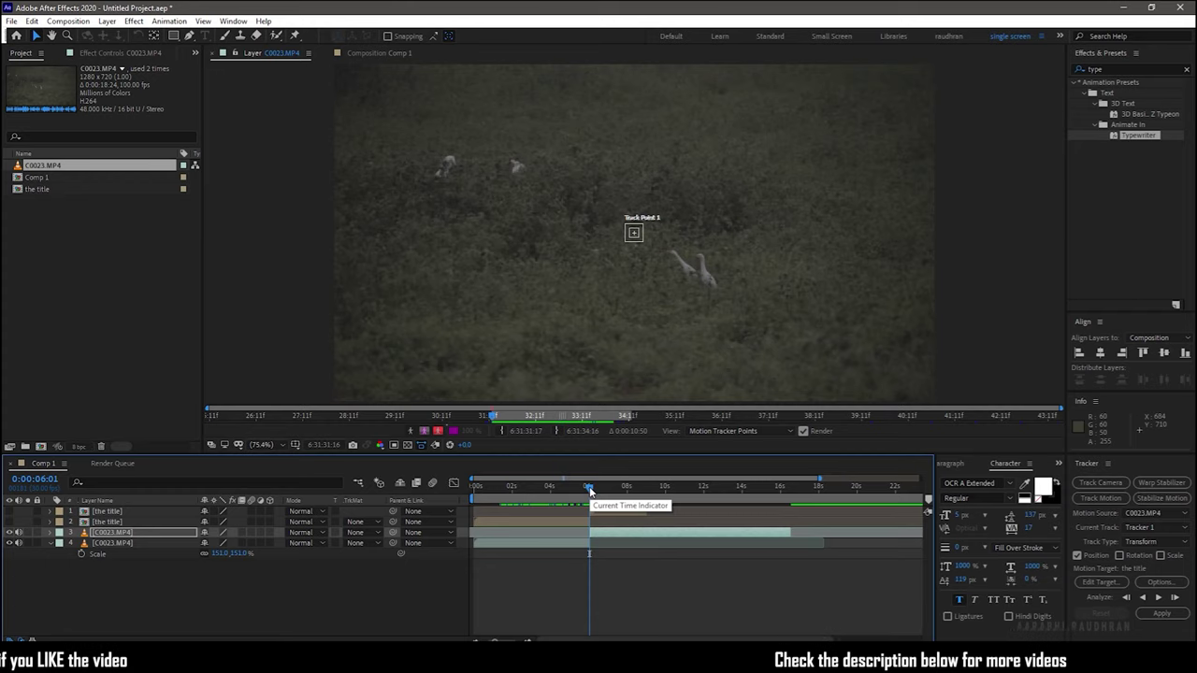
drag(589, 487, 591, 489)
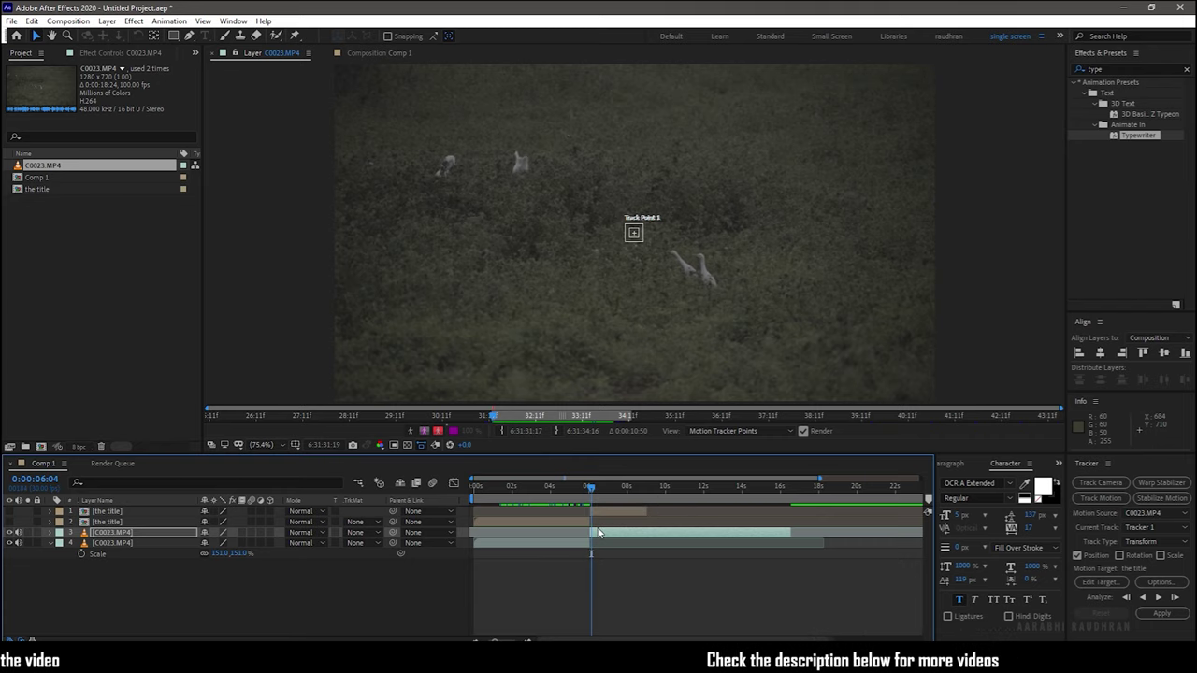
click(637, 240)
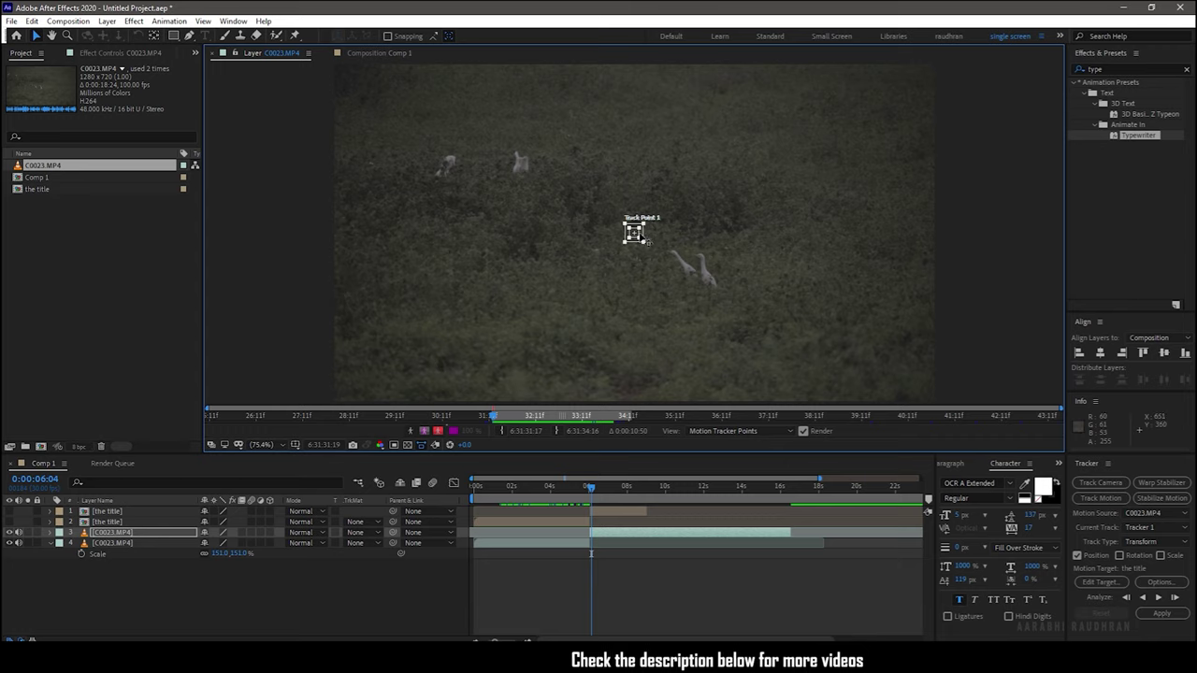
drag(645, 240, 522, 169)
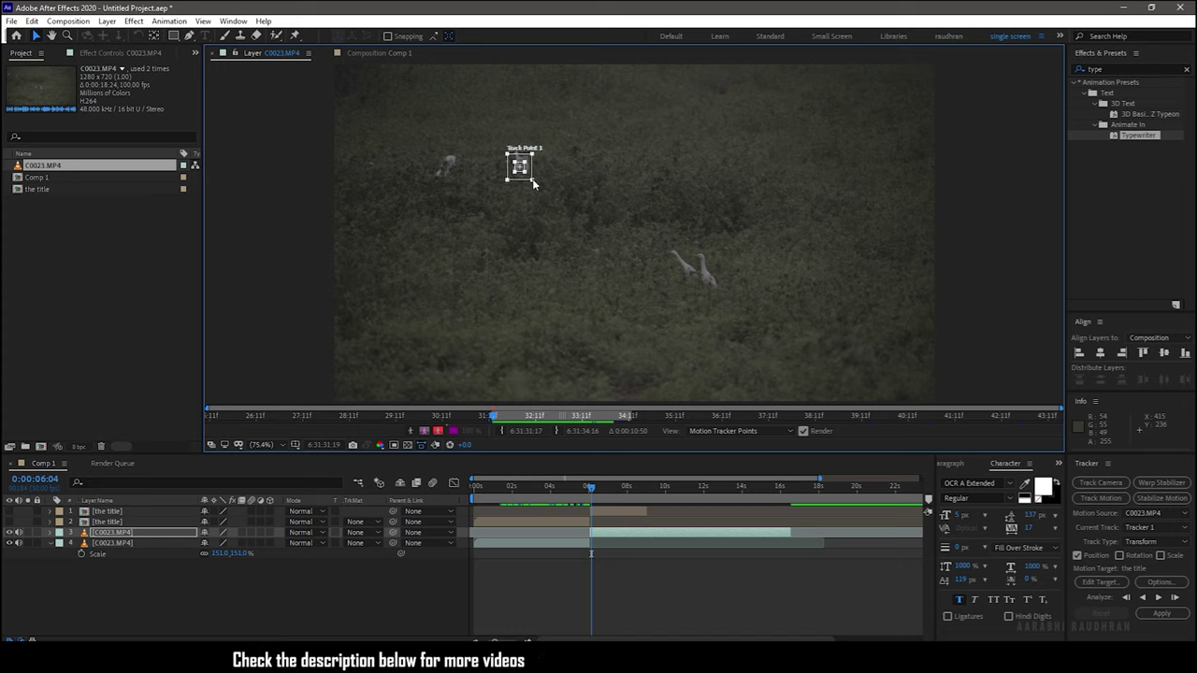
drag(533, 184, 538, 189)
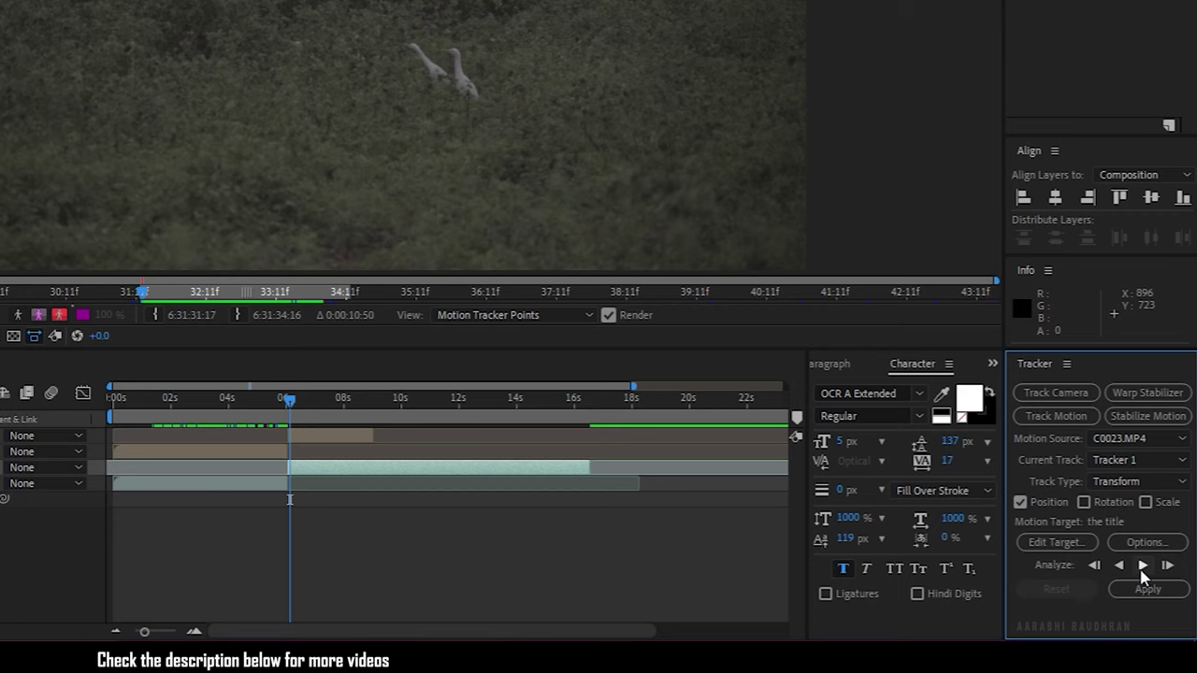
Step: Analyze Track Point 1 forward so it follows the flying bird through the clip
click(1144, 567)
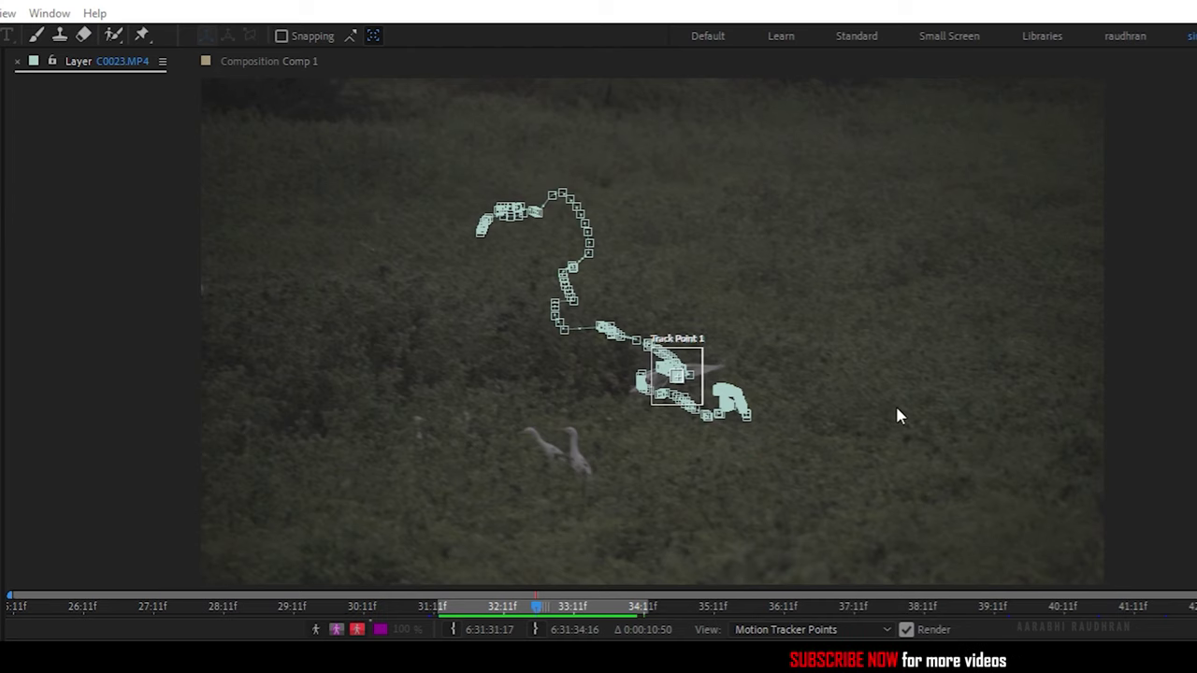
Step: Add a new Null Object layer to Comp 1
right_click(199, 476)
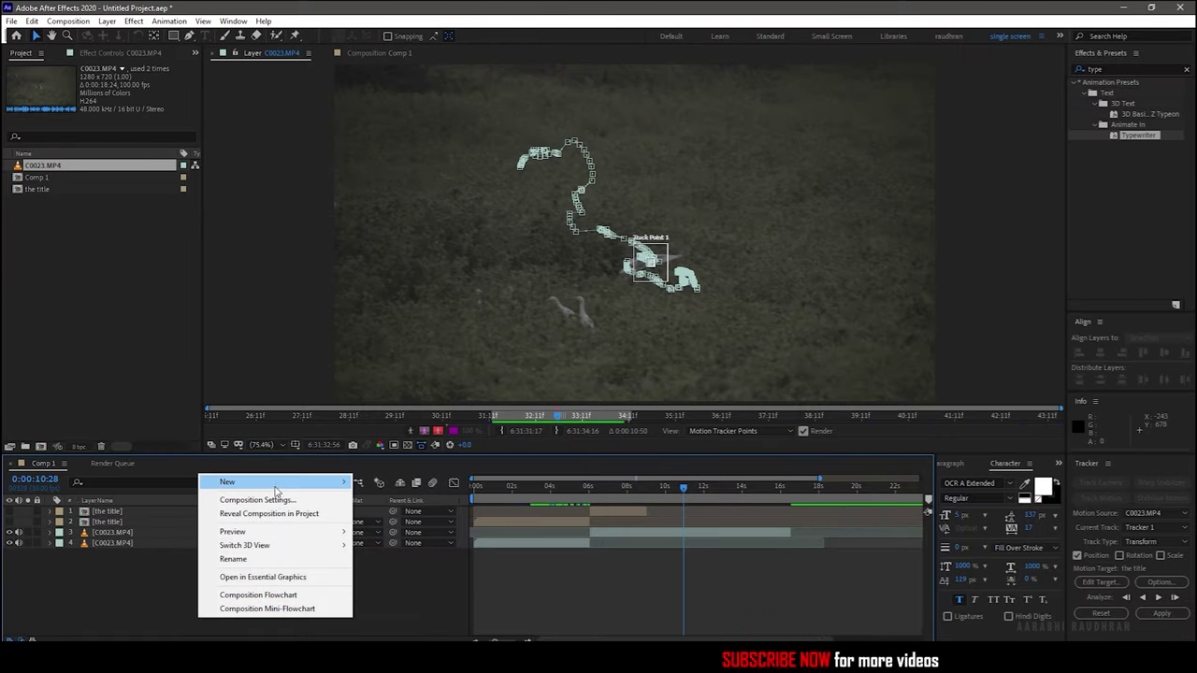
mouse_move(278, 482)
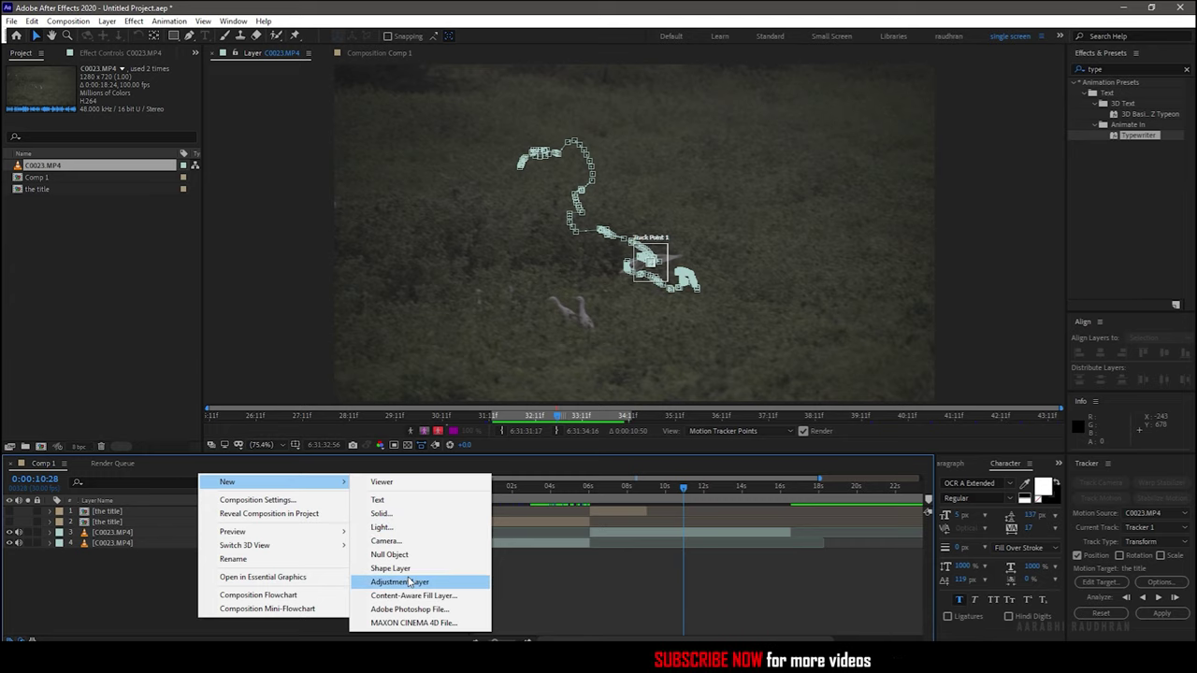
click(391, 555)
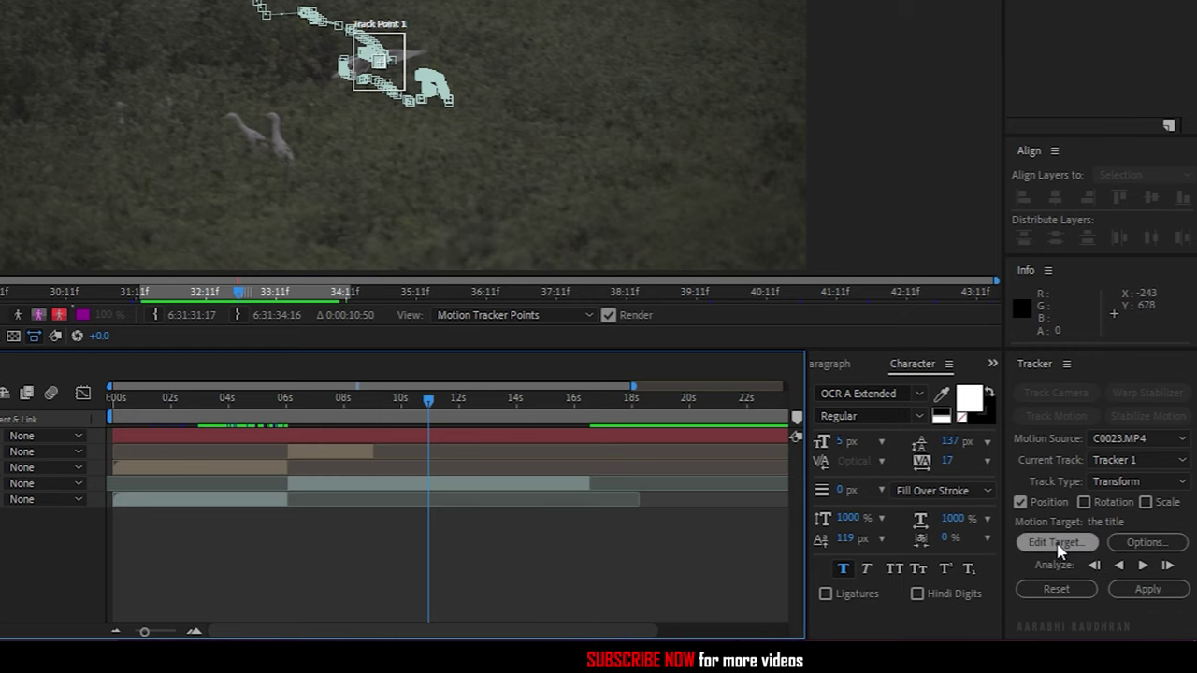
Step: Set Null 1 as the motion target and apply the track data in X and Y
click(1055, 543)
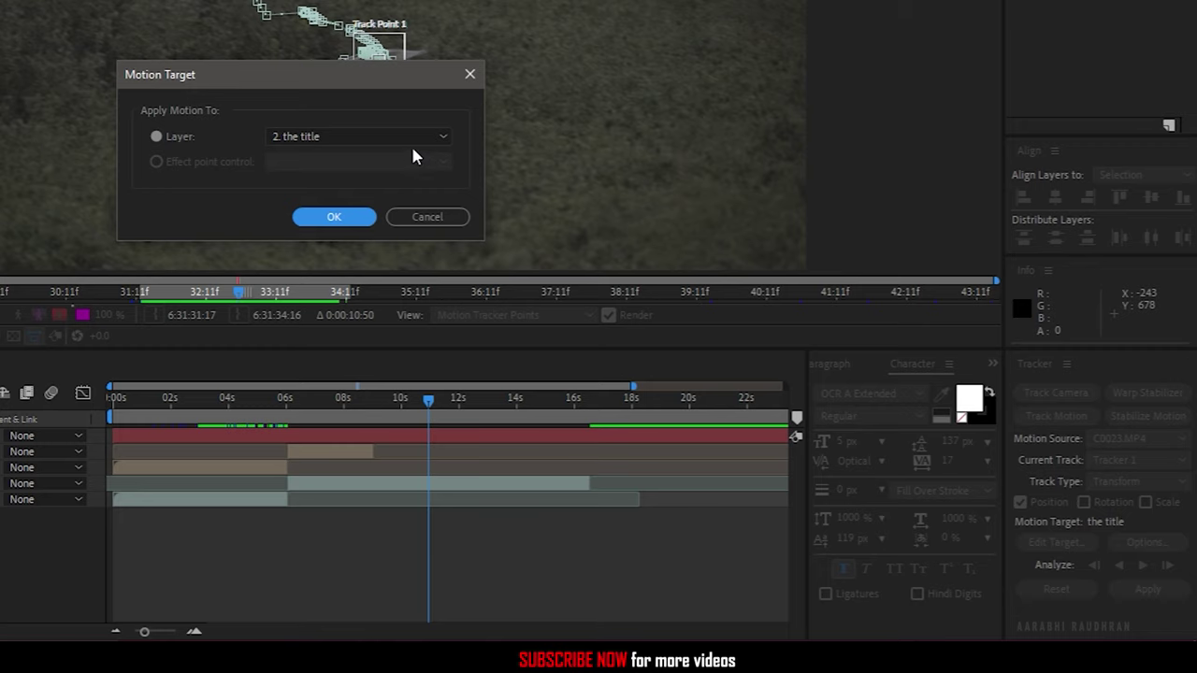
click(404, 138)
click(365, 157)
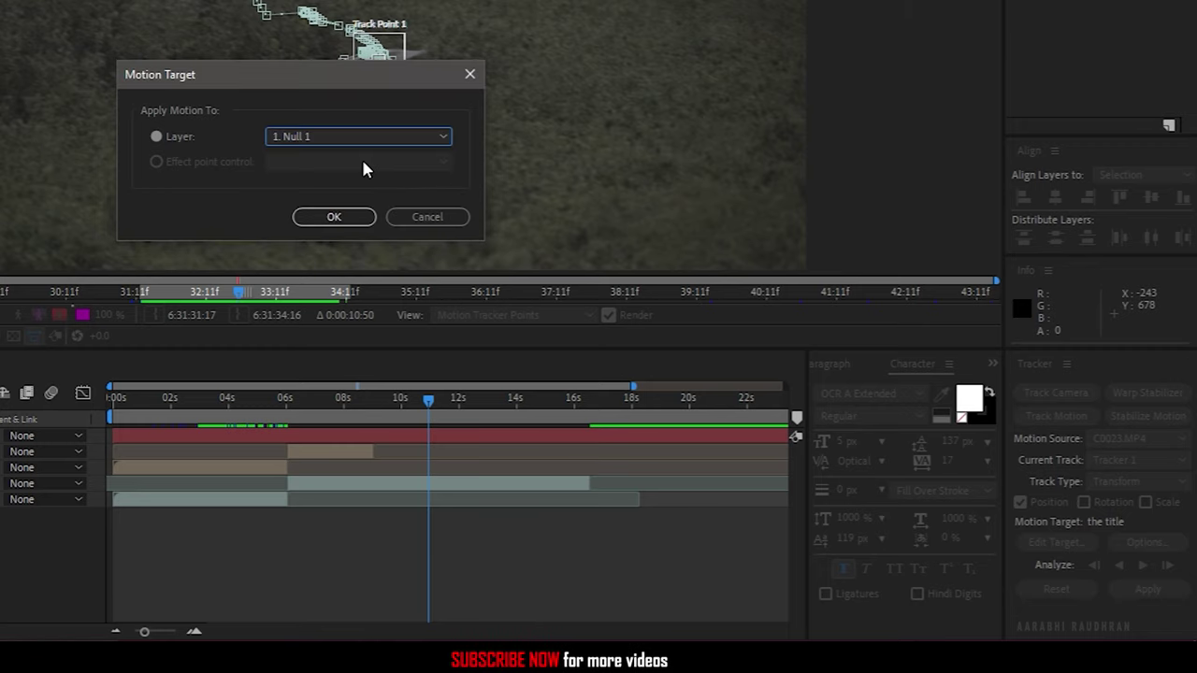
click(334, 216)
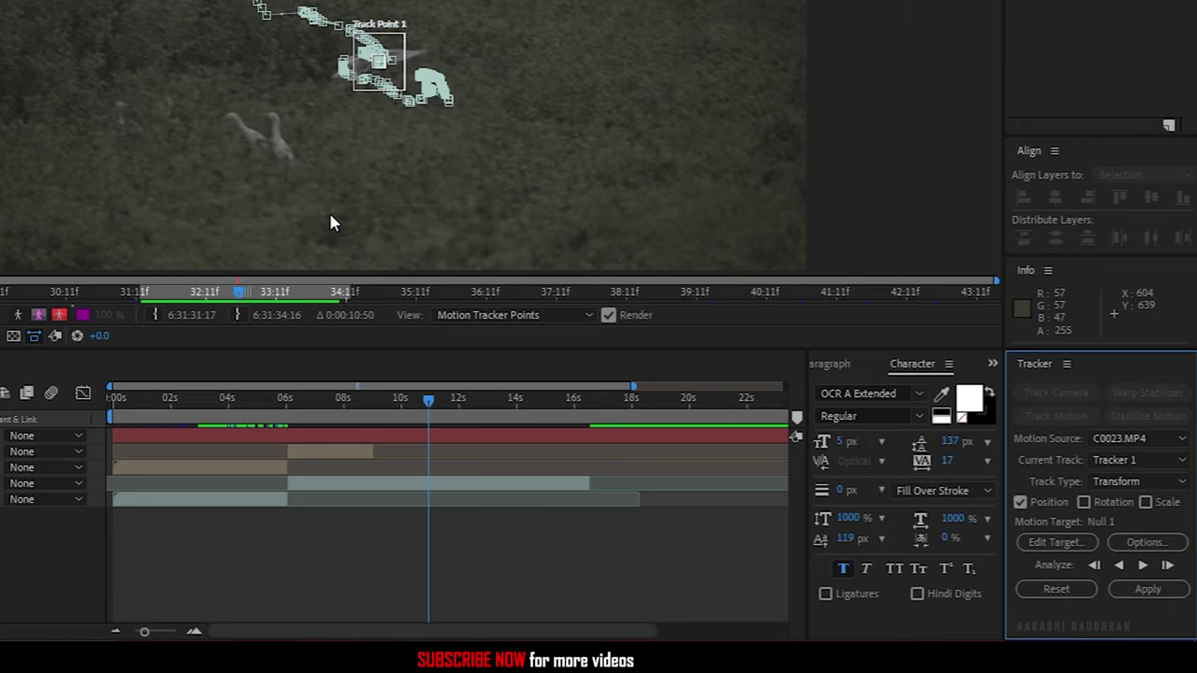
click(1146, 587)
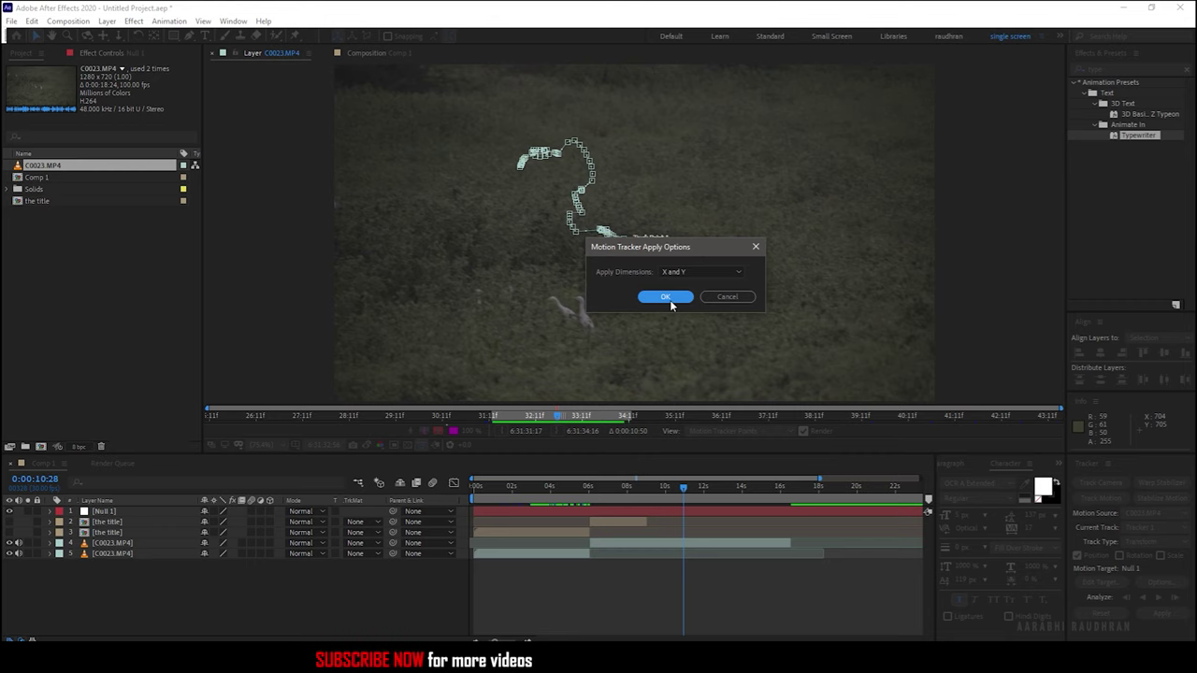
click(666, 298)
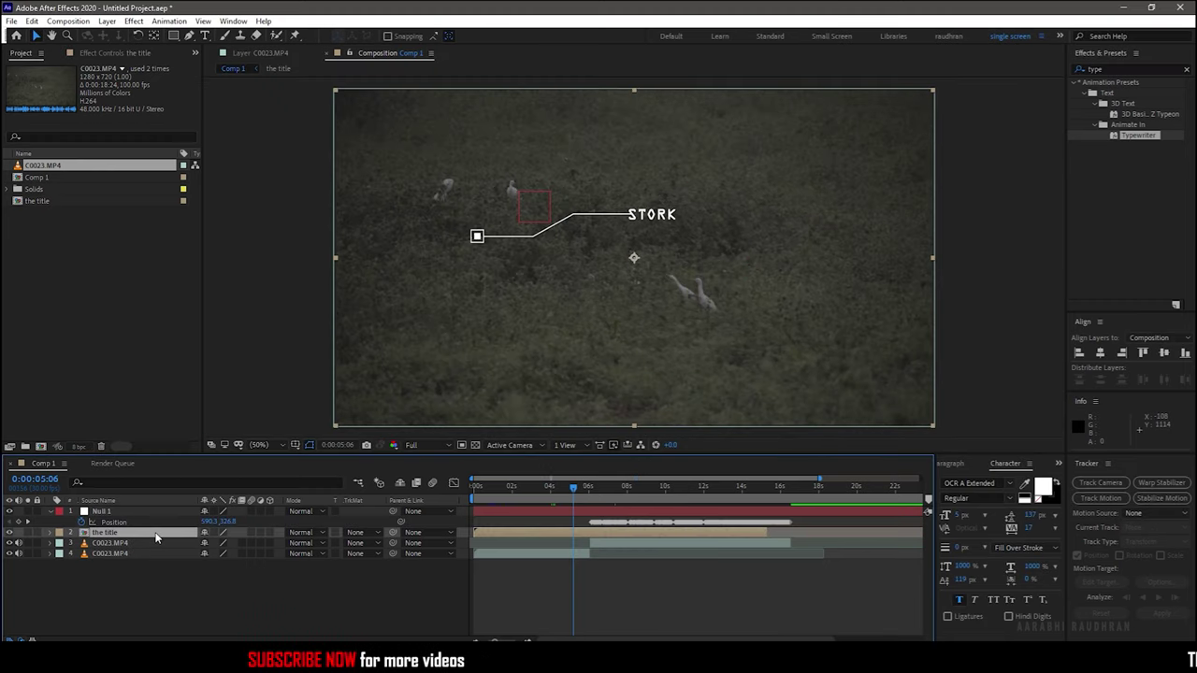
Step: Scale the title to 75%, start it at 0:00:06:04, and move its Position to 985, 369 beside the bird
text(7)
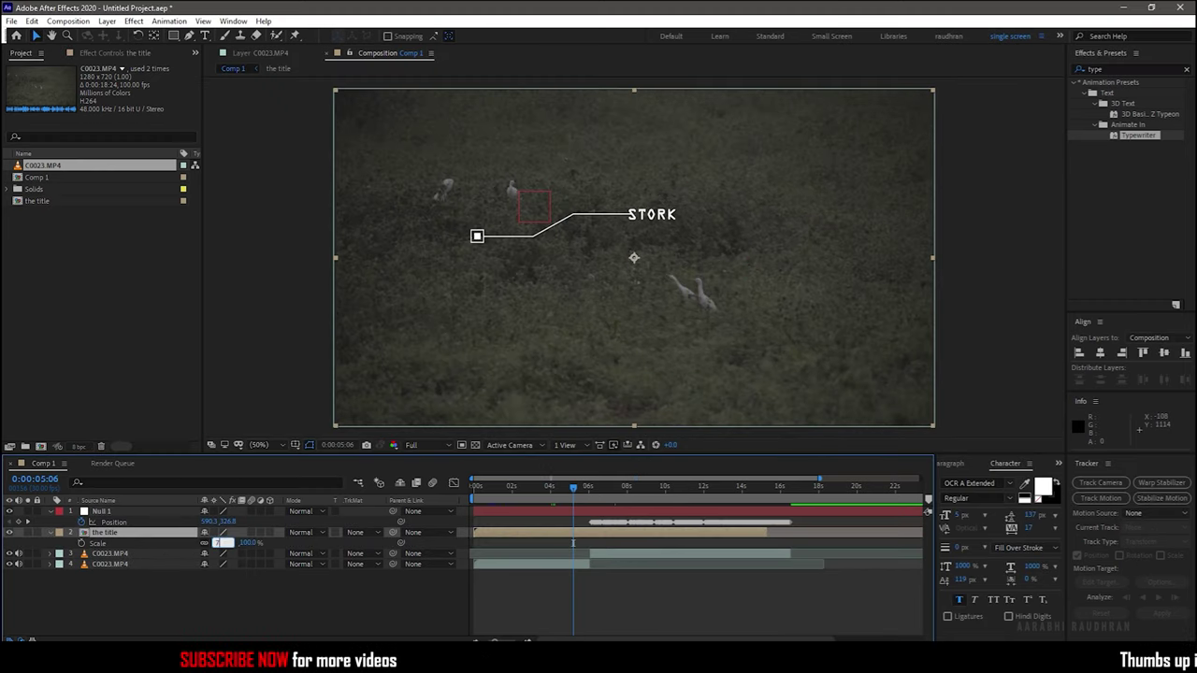
text(5)
key(Return)
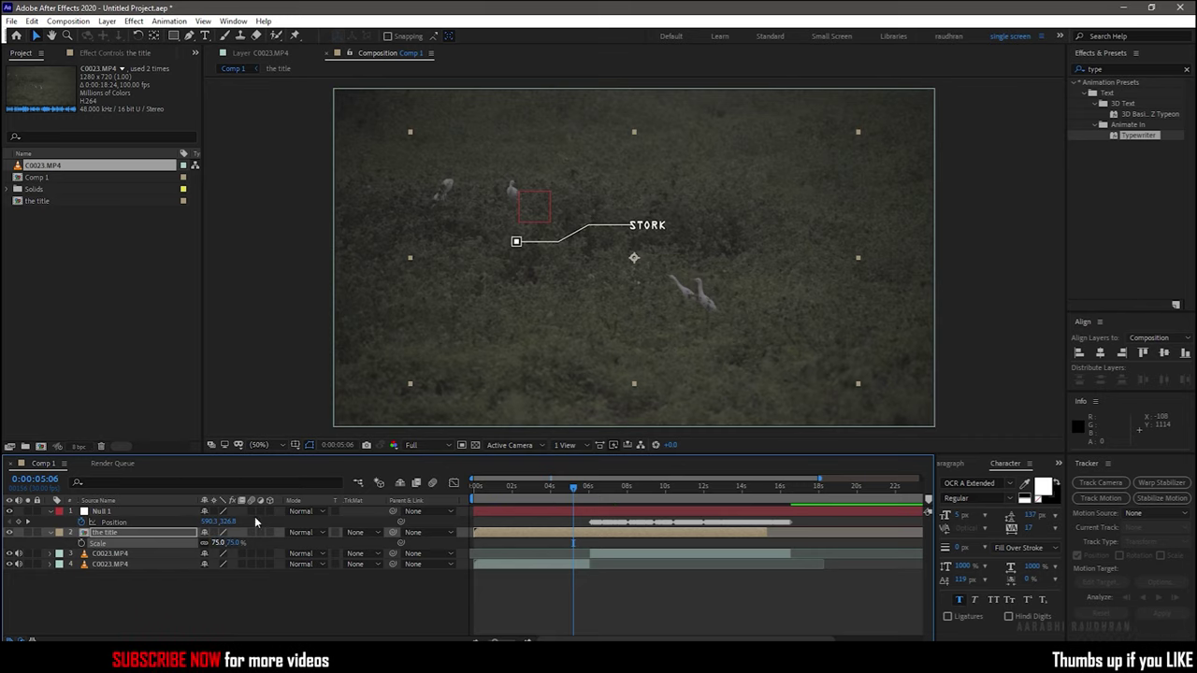
click(350, 604)
click(592, 492)
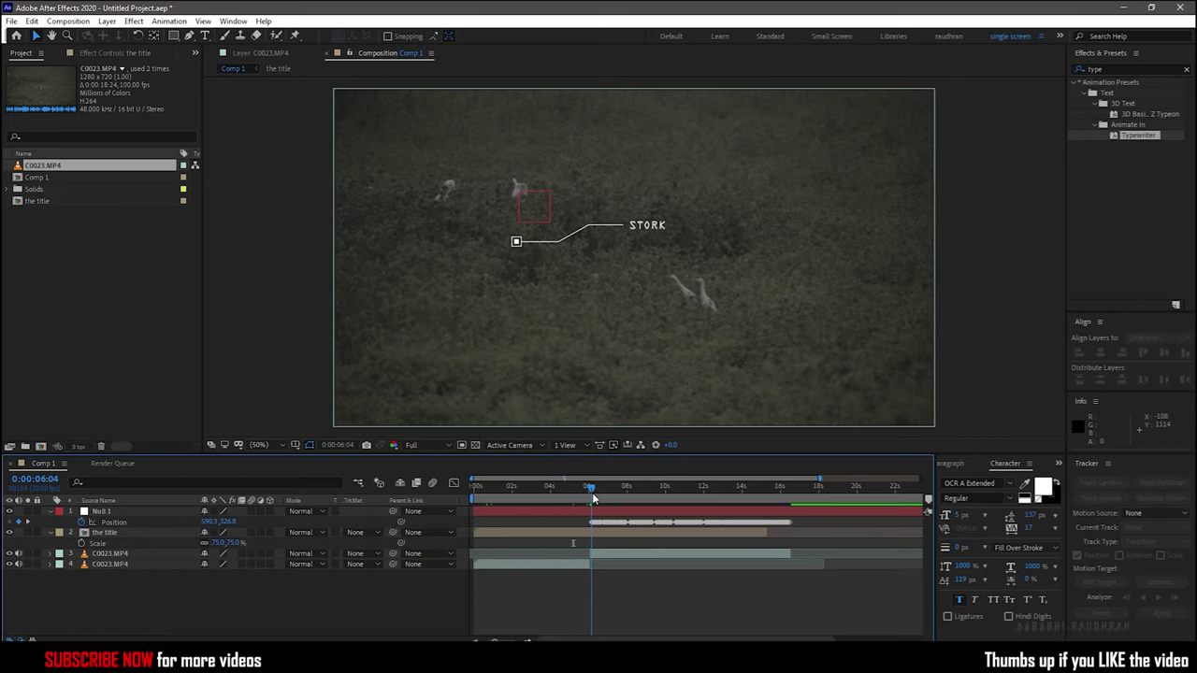
drag(513, 533, 624, 536)
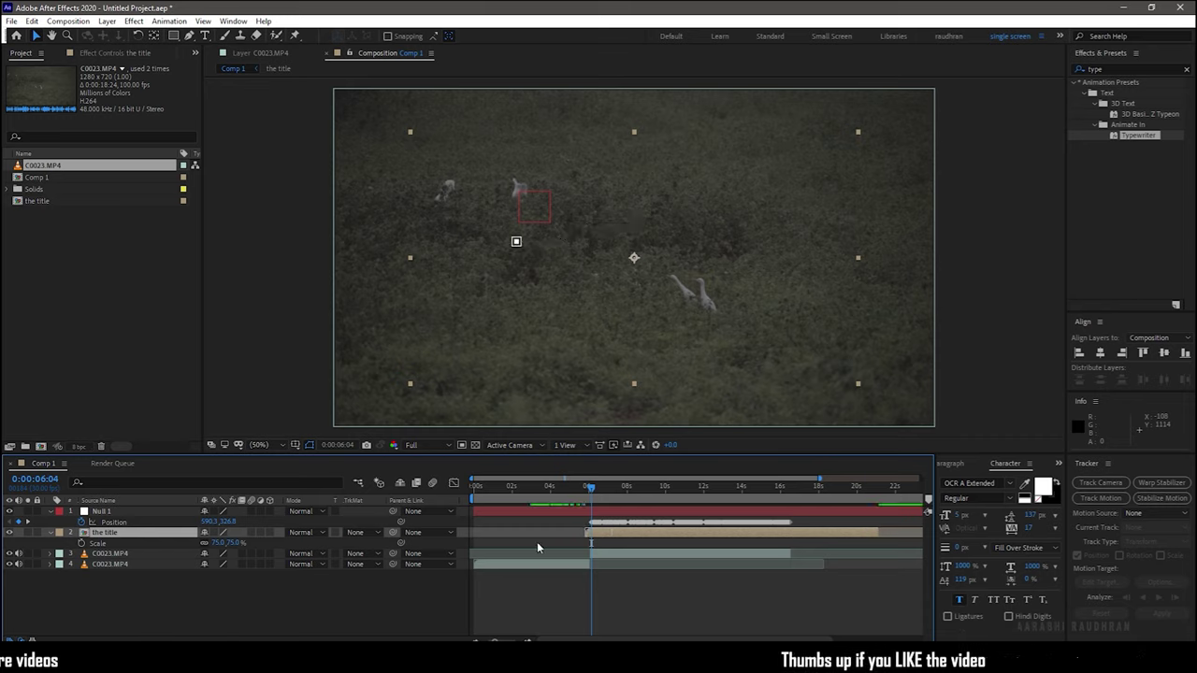
key(p)
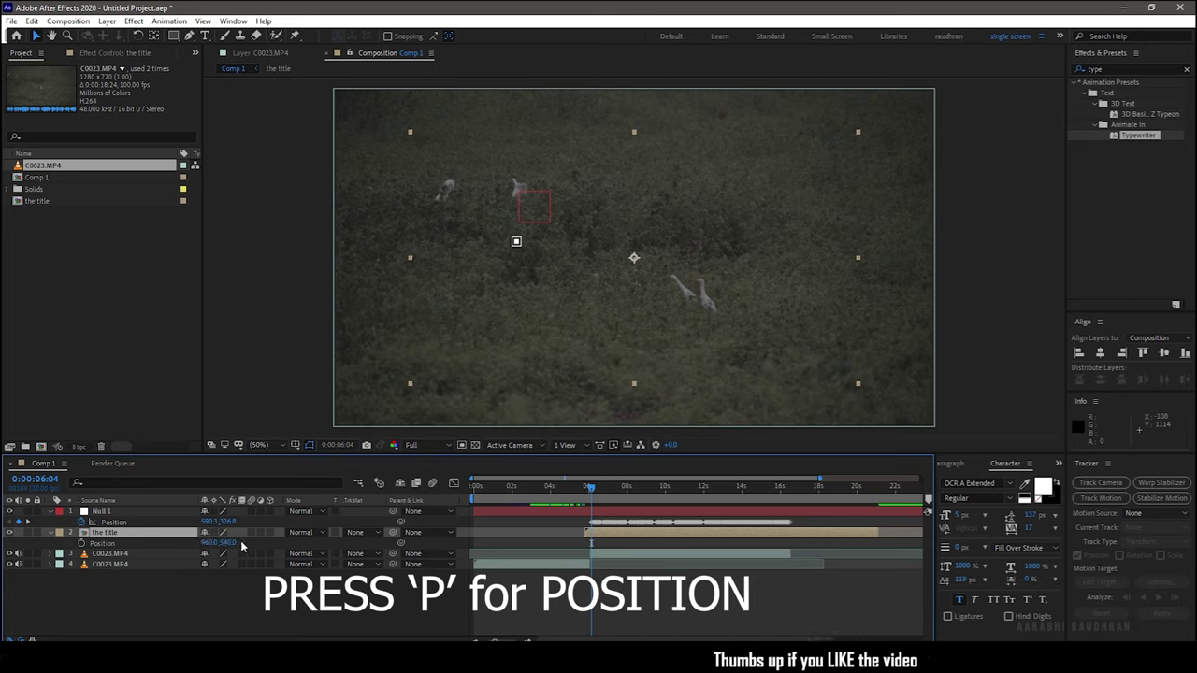
drag(206, 549, 105, 558)
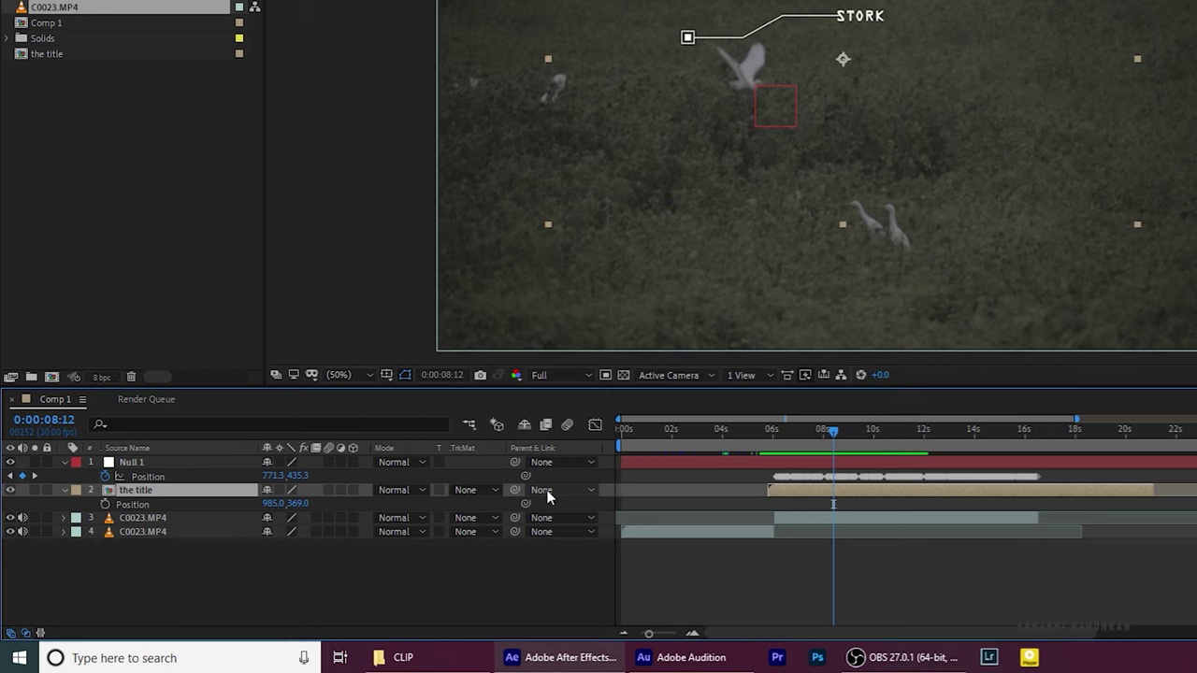
Step: Choose 1. Null 1 in the title layer's Parent & Link dropdown
click(547, 532)
click(571, 533)
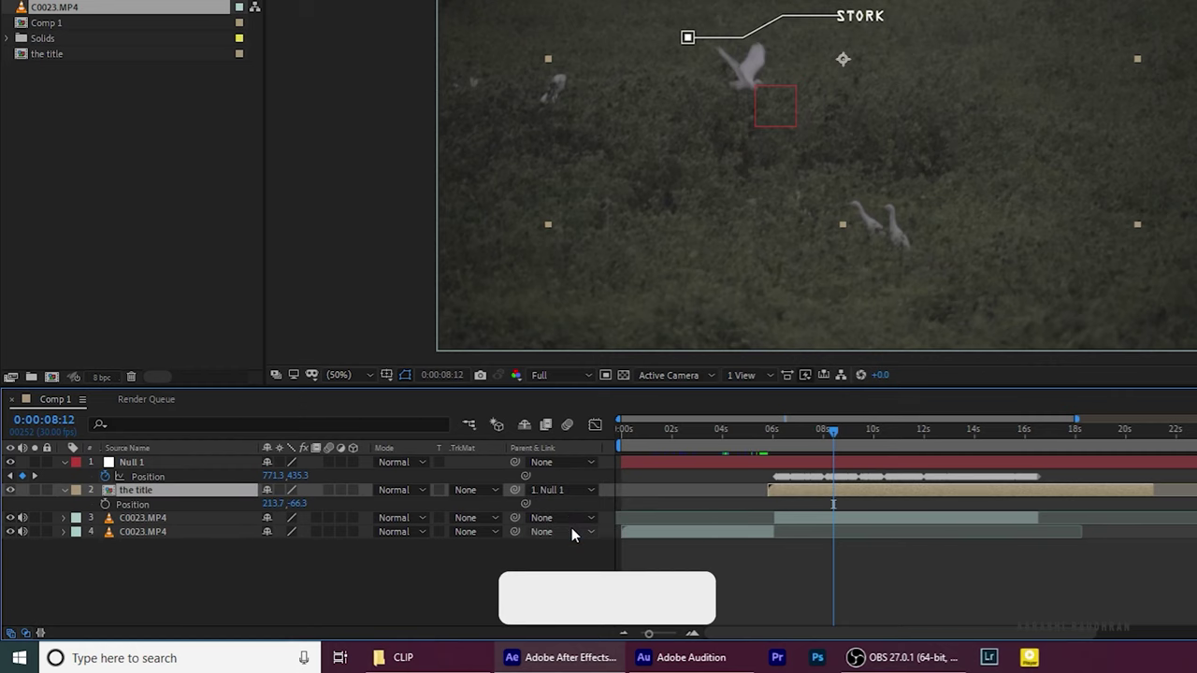